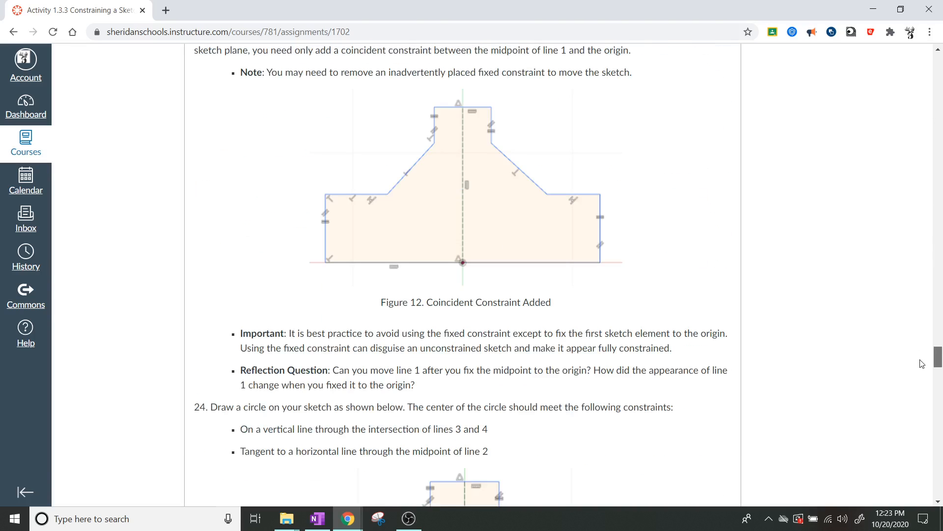
# Read the assignment's remaining sketch instructions, examining the dimensions required in Figure 15 and the questions in items 28 and 29
pyautogui.scroll(2, 692, 349)
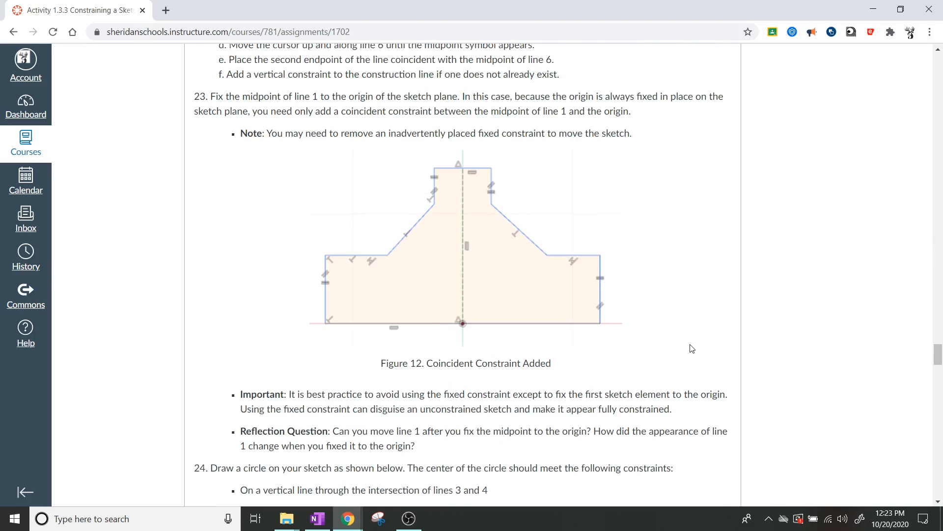
pyautogui.scroll(-9, 691, 350)
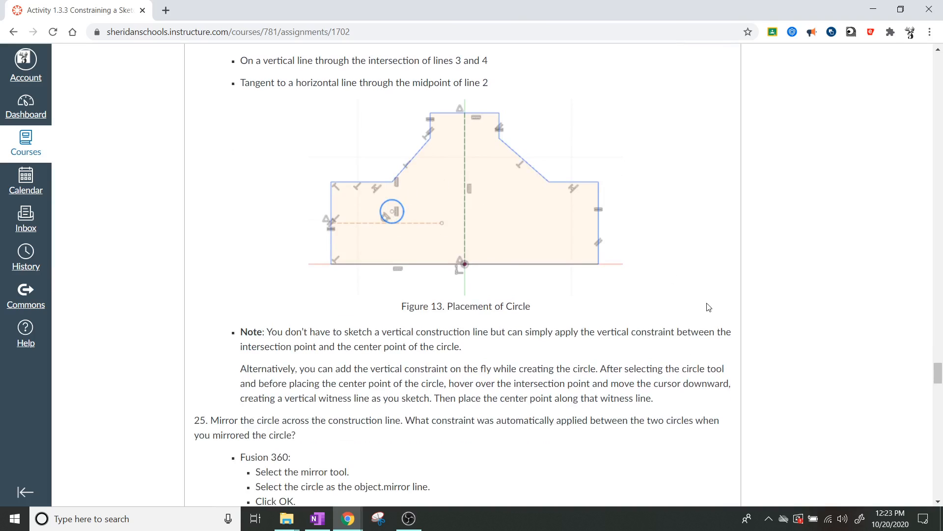
pyautogui.scroll(-9, 707, 307)
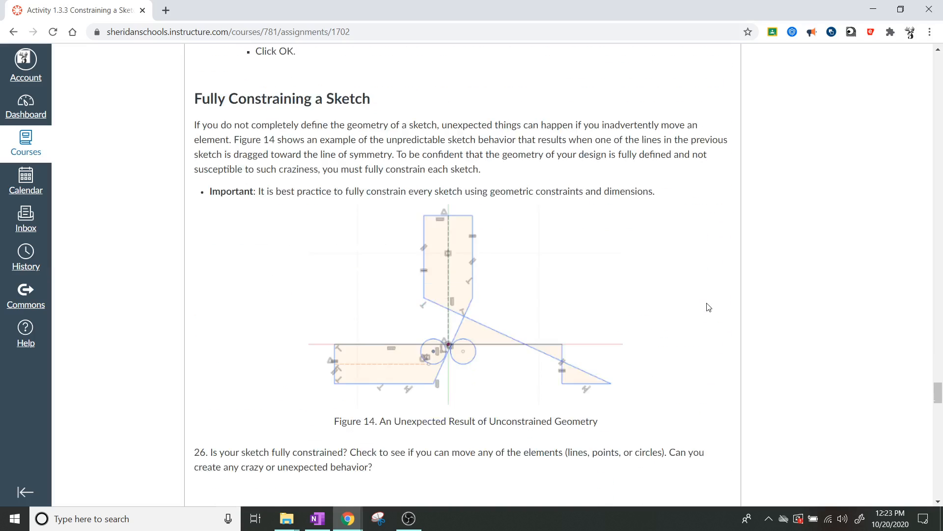
pyautogui.scroll(-9, 709, 307)
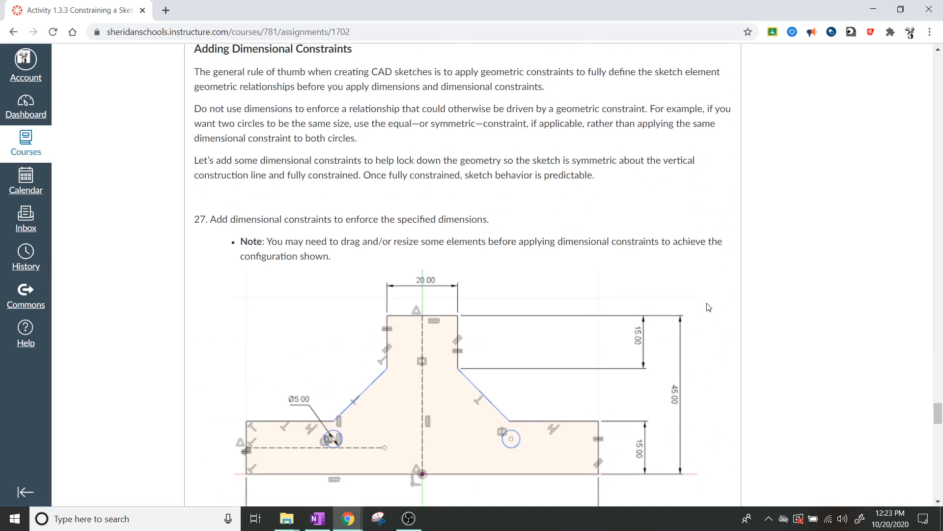
pyautogui.scroll(1, 709, 307)
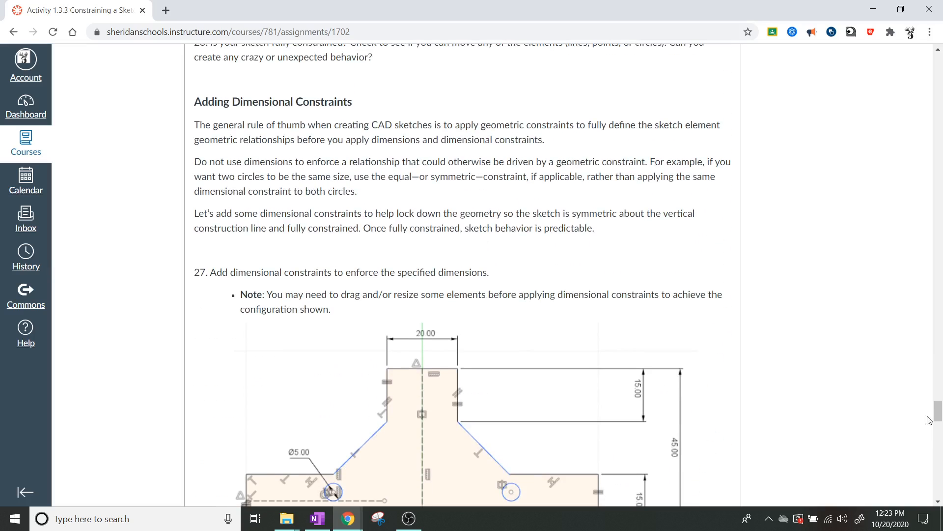
pyautogui.moveTo(938, 417); pyautogui.dragTo(938, 418)
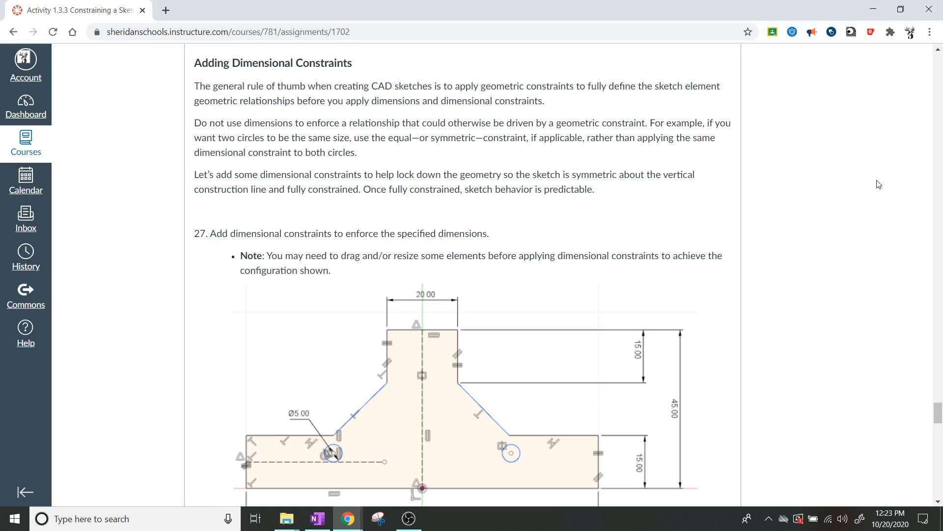
pyautogui.scroll(-1, 872, 206)
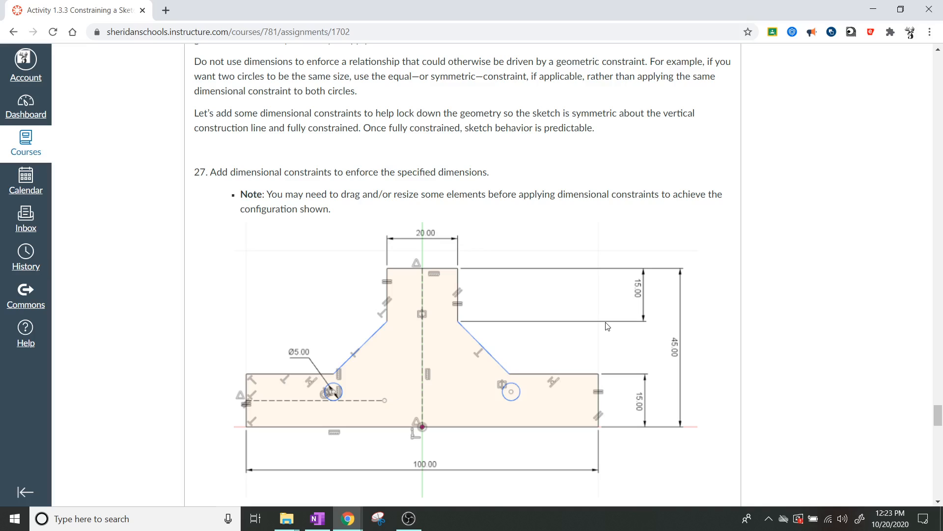
pyautogui.scroll(-1, 608, 326)
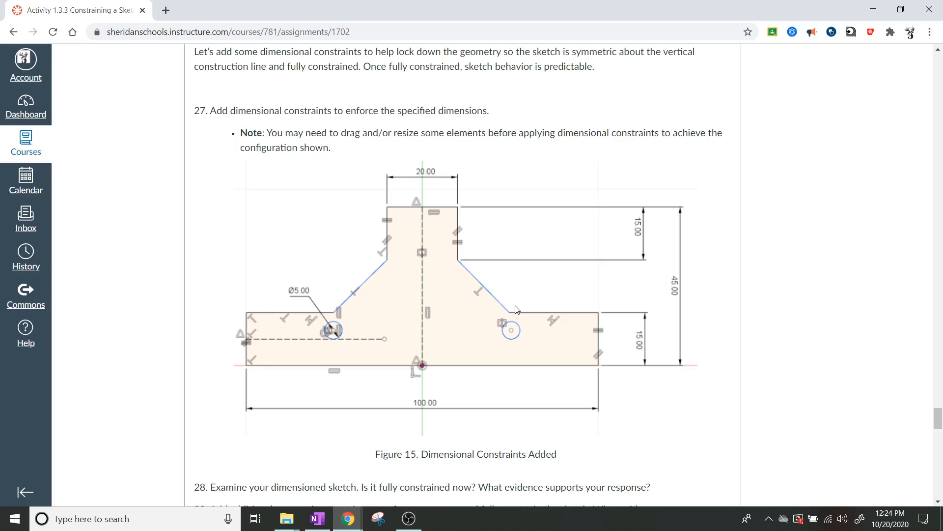
pyautogui.scroll(-6, 517, 252)
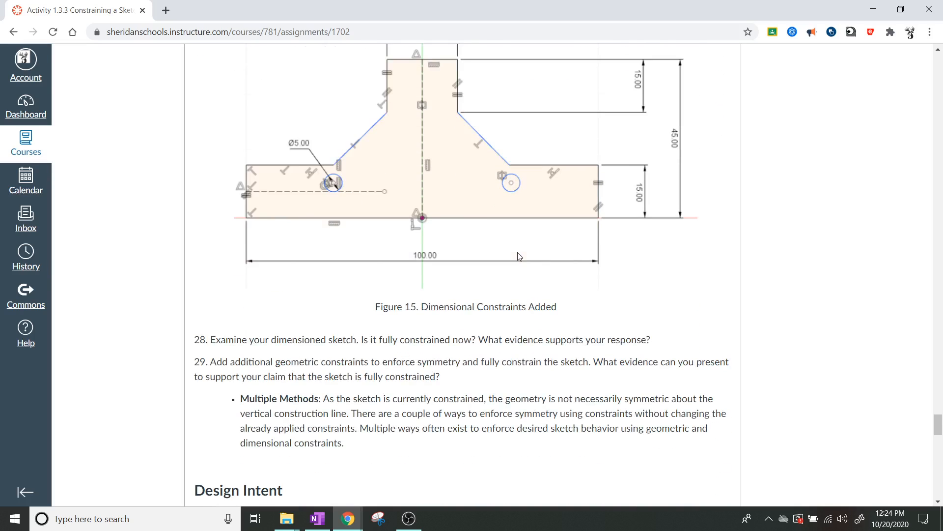
pyautogui.scroll(6, 518, 253)
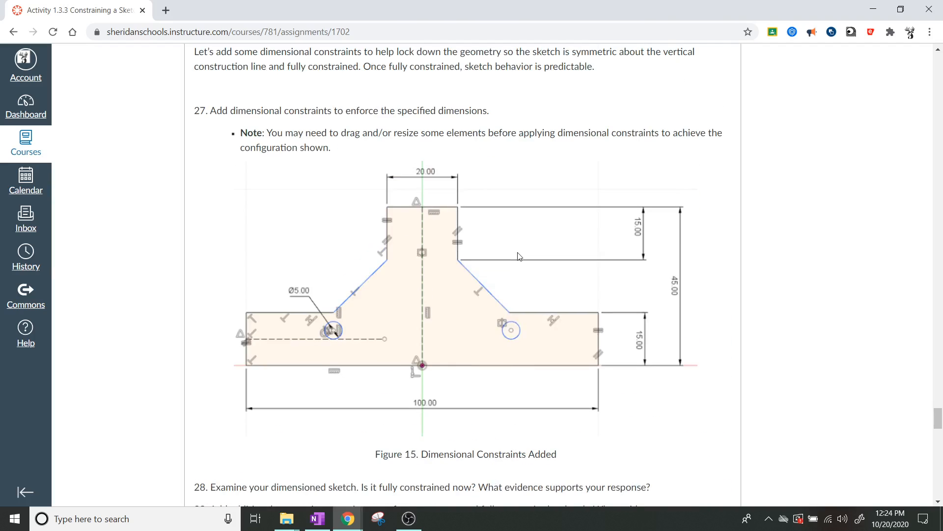
pyautogui.scroll(-1, 519, 255)
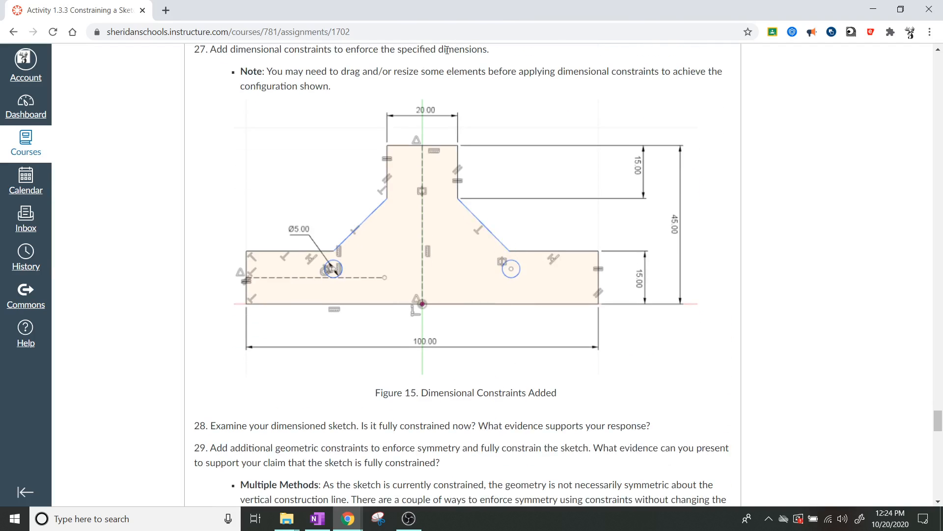
# Clear away the assignment and OneNote windows and switch to the Constraint Practice document in Onshape, maximizing its window
pyautogui.moveTo(504, 13); pyautogui.dragTo(0, 108)
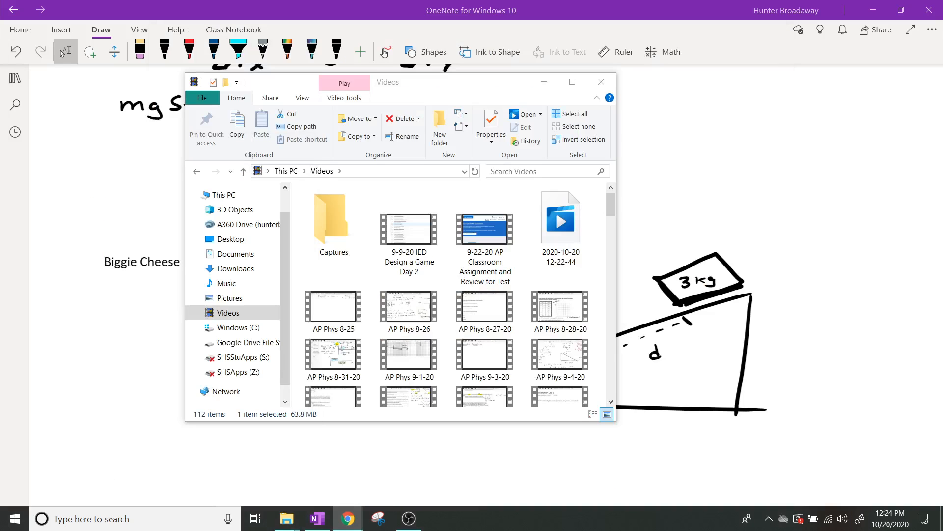
pyautogui.click(929, 10)
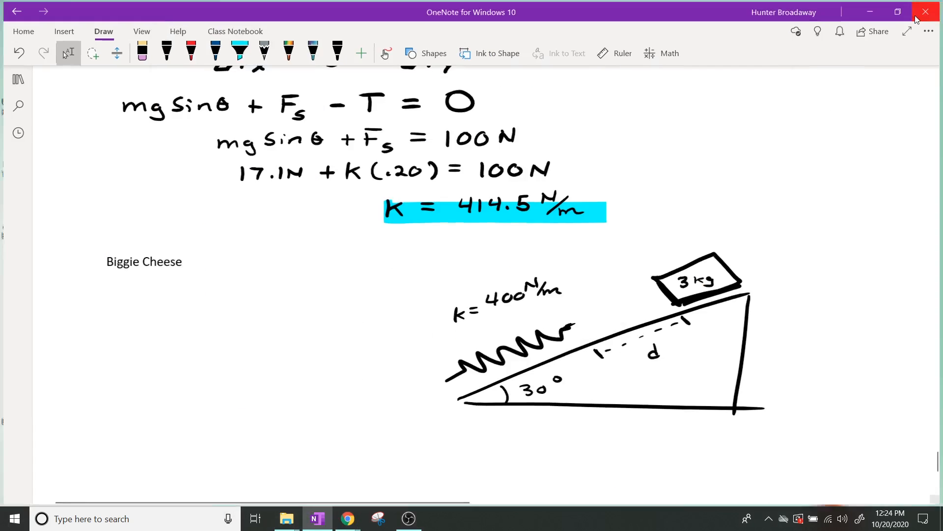
pyautogui.moveTo(348, 518)
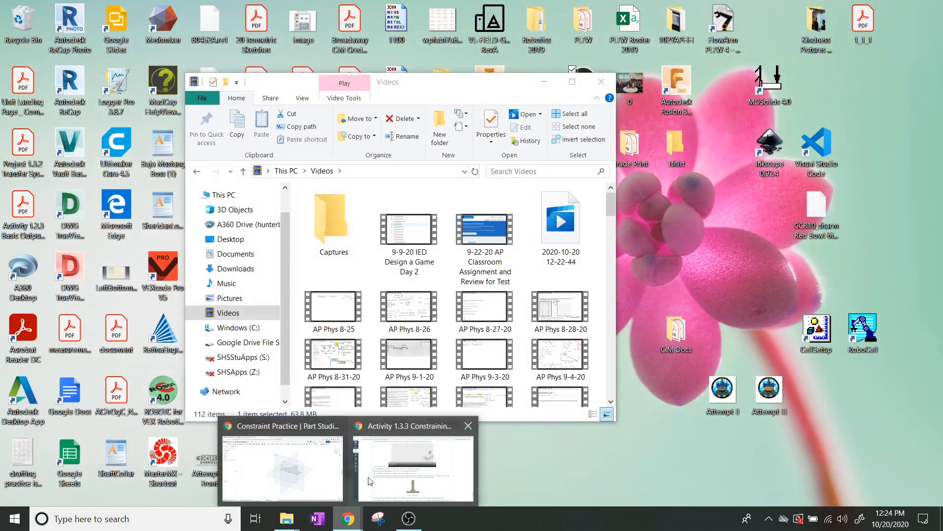
pyautogui.click(316, 471)
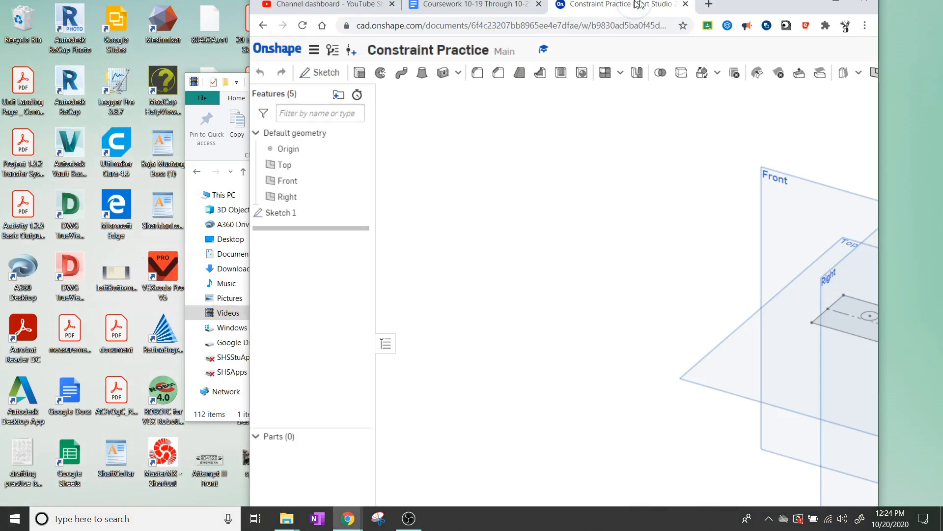
pyautogui.moveTo(638, 4); pyautogui.dragTo(389, 0)
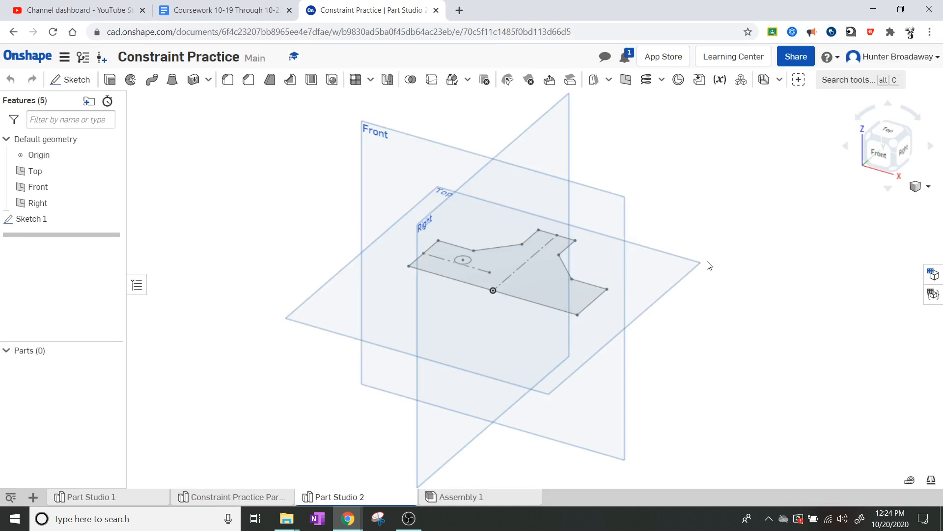
pyautogui.scroll(2, 682, 196)
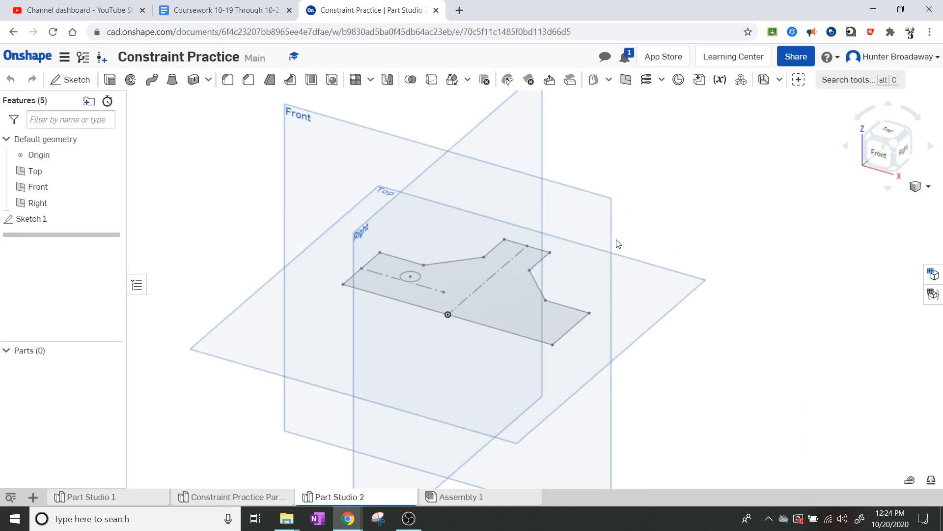
# Open Sketch 1 for editing in the Top view and briefly display its constraints to check them
pyautogui.click(892, 134)
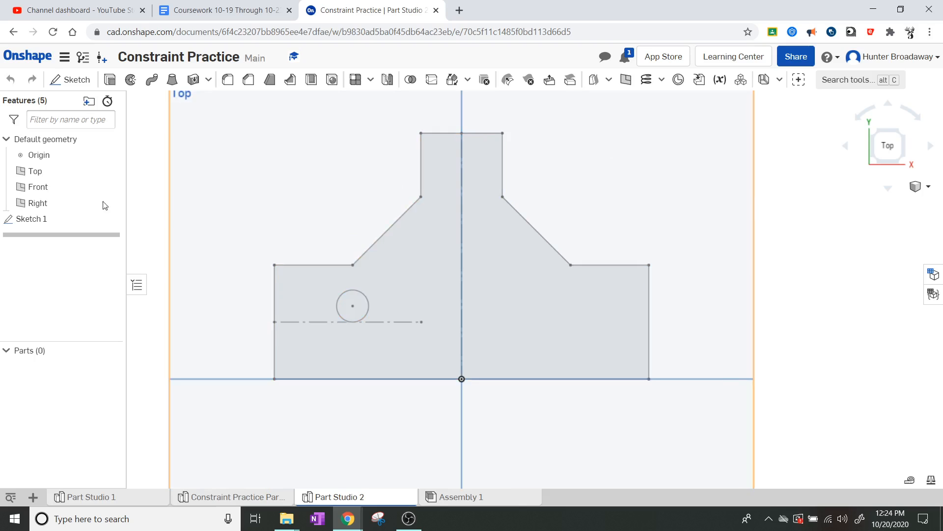
pyautogui.rightClick(38, 219)
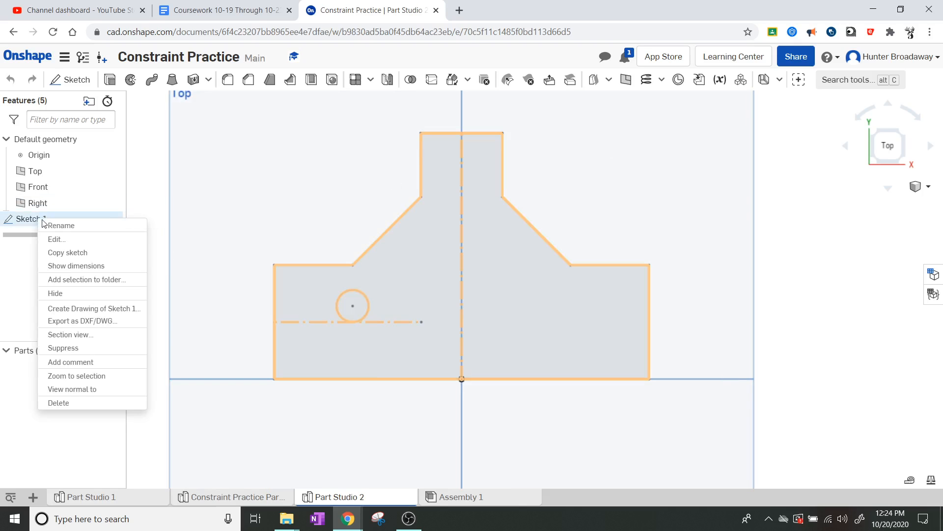
pyautogui.click(75, 240)
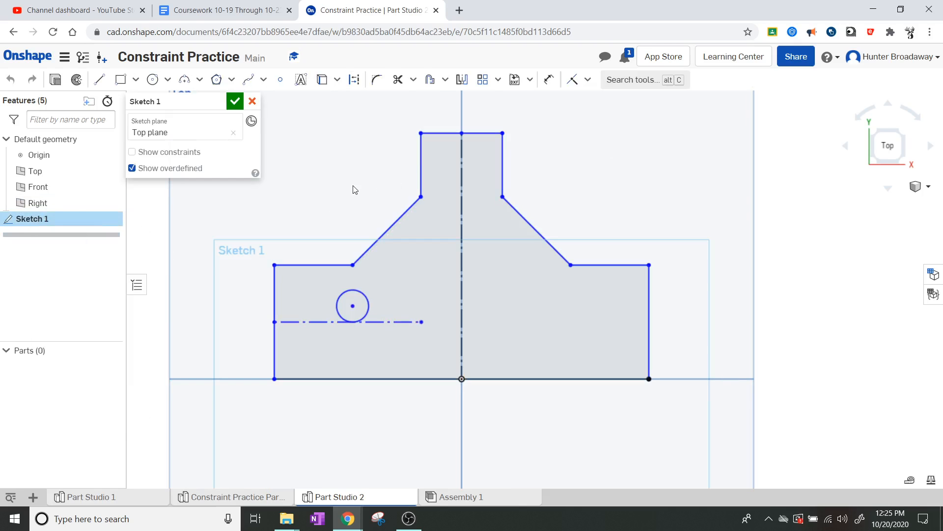
pyautogui.moveTo(352, 189); pyautogui.dragTo(373, 235, button='middle')
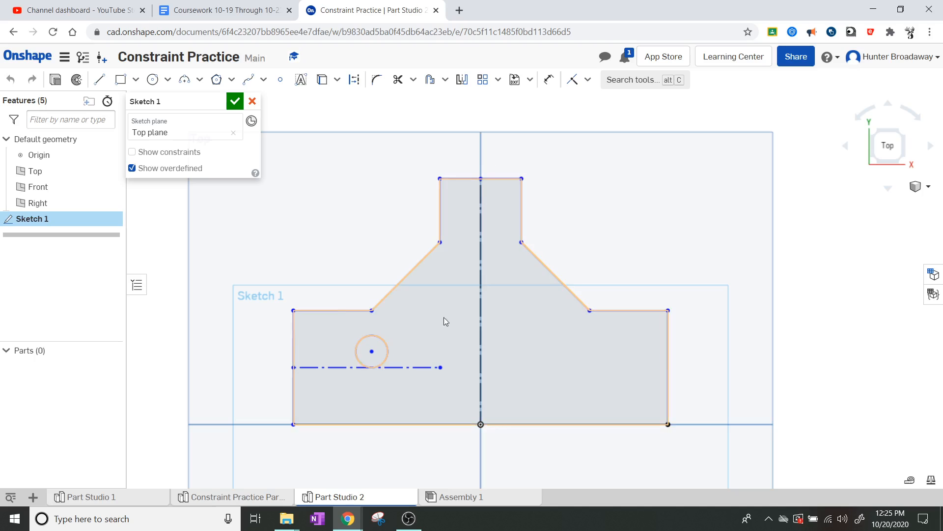
pyautogui.click(132, 152)
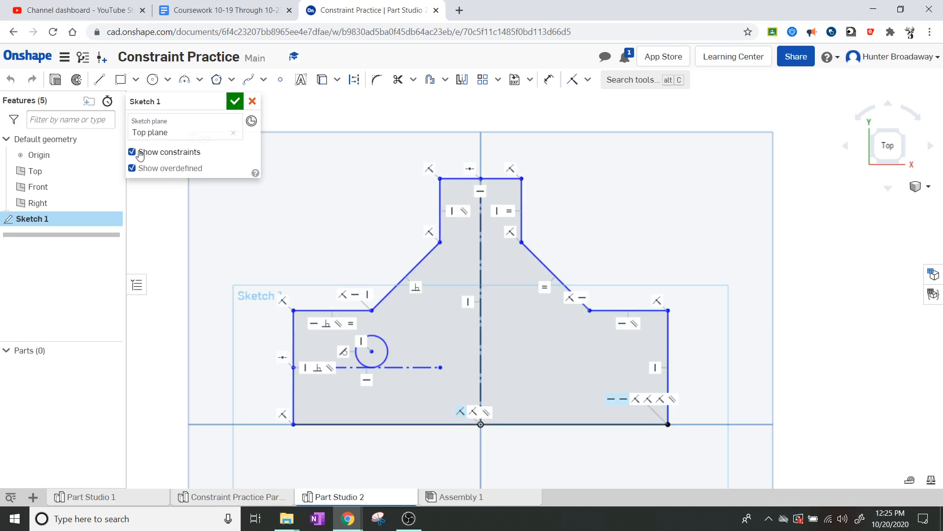
pyautogui.click(132, 152)
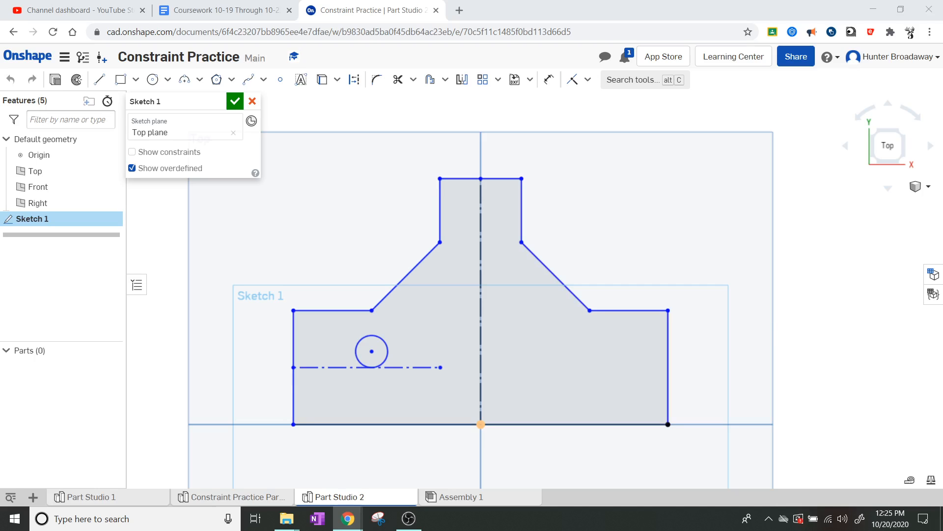
# Dimension the distance between the two vertical lines of the upper neck, keep the width as drawn, and accept the sketch
pyautogui.click(329, 192)
pyautogui.click(548, 84)
pyautogui.click(520, 200)
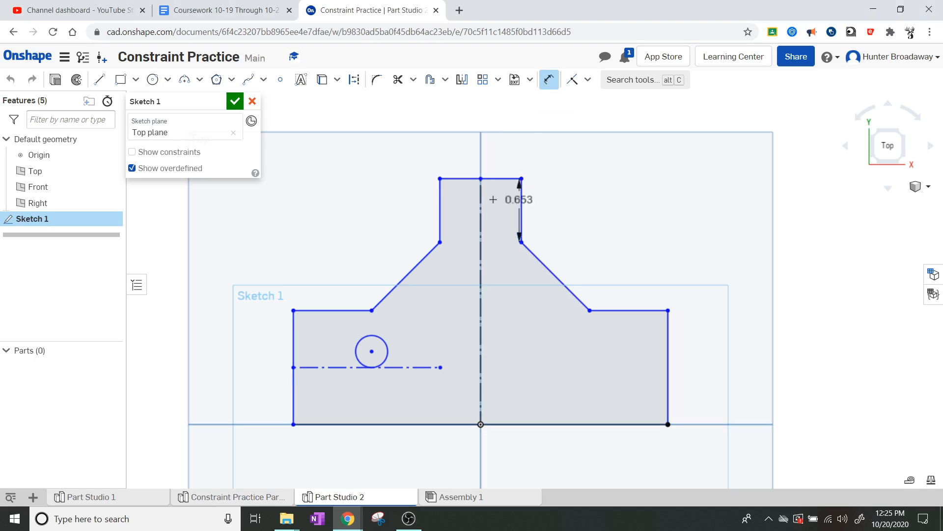
pyautogui.click(440, 205)
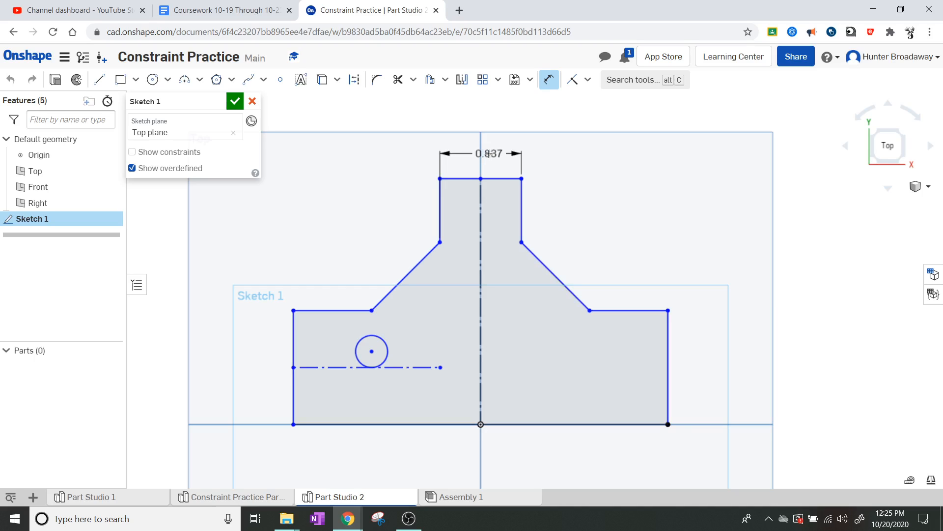
pyautogui.click(474, 188)
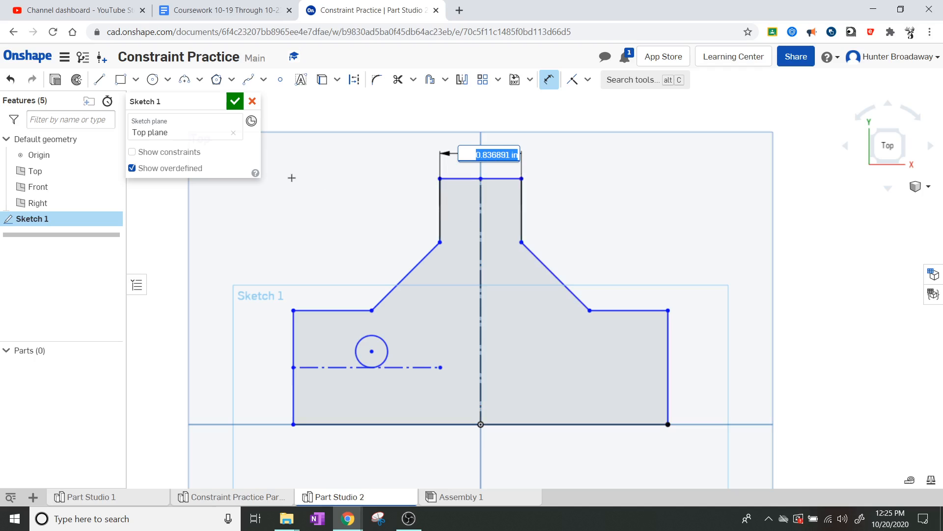
pyautogui.click(234, 103)
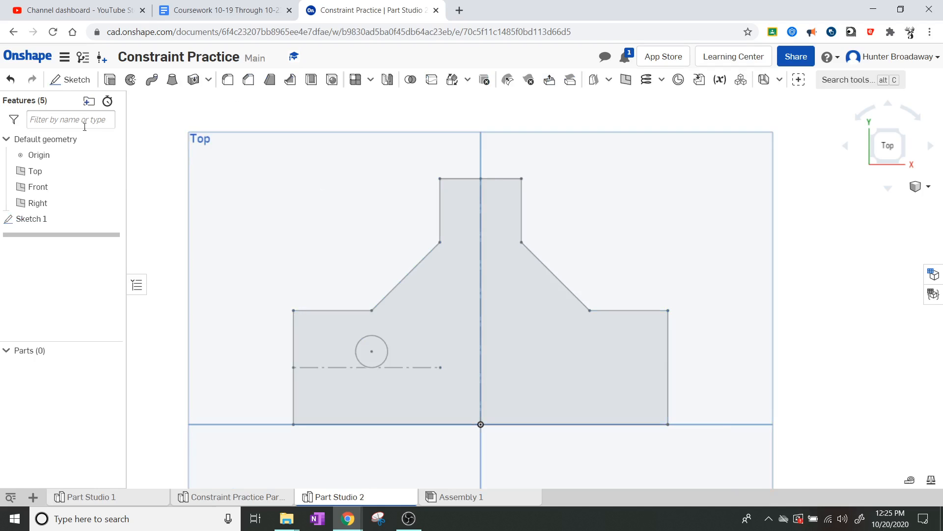
# Set the workspace's default length unit to Millimeter and apply the change
pyautogui.click(64, 56)
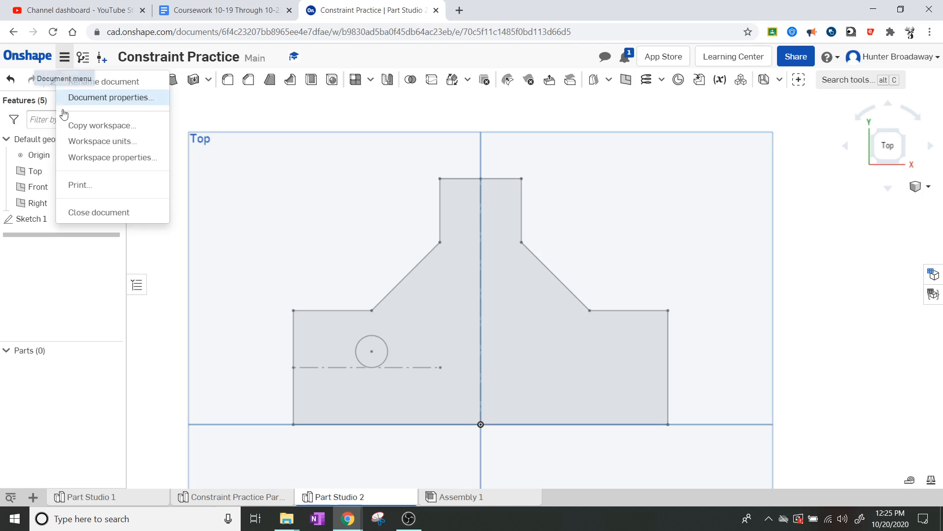
pyautogui.click(91, 142)
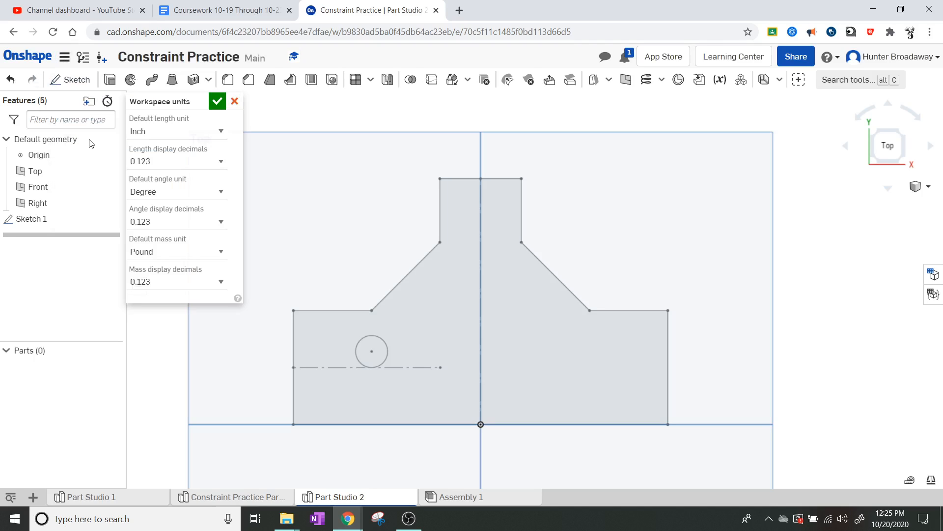
pyautogui.click(169, 131)
pyautogui.click(153, 229)
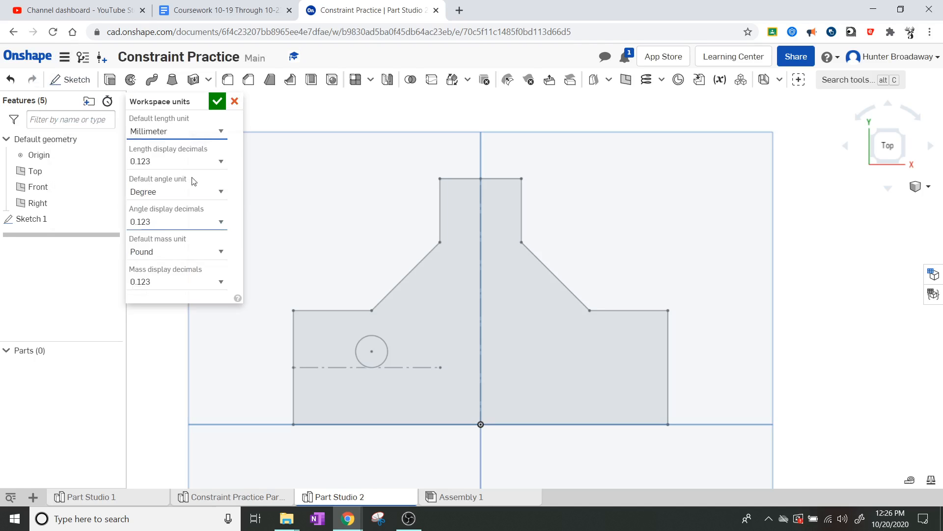
pyautogui.click(217, 101)
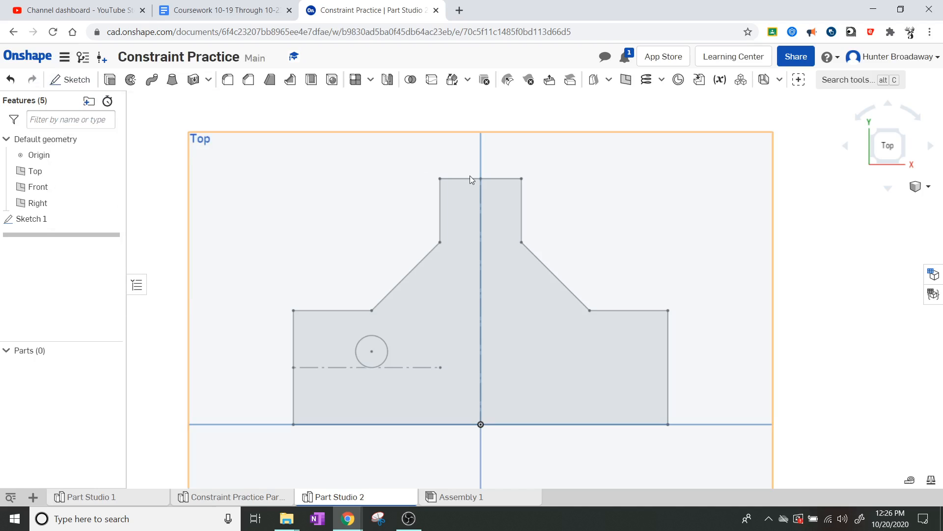
# Clear the stray selection of the top plane and line, and reopen Sketch 1 for editing
pyautogui.click(493, 180)
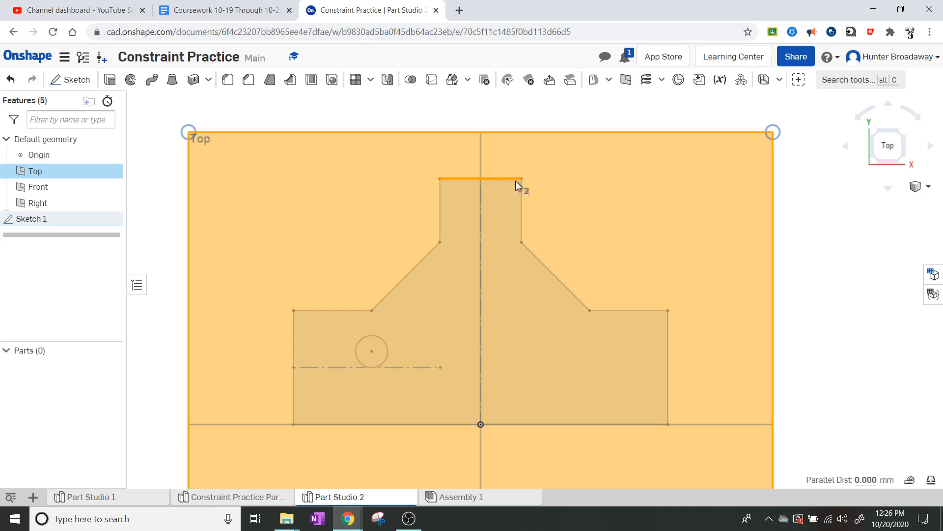
pyautogui.click(849, 241)
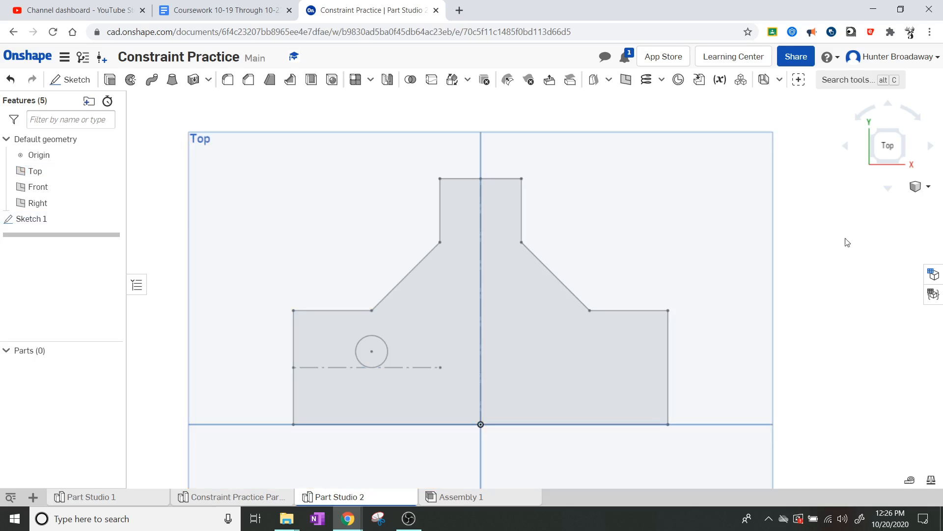
pyautogui.rightClick(44, 220)
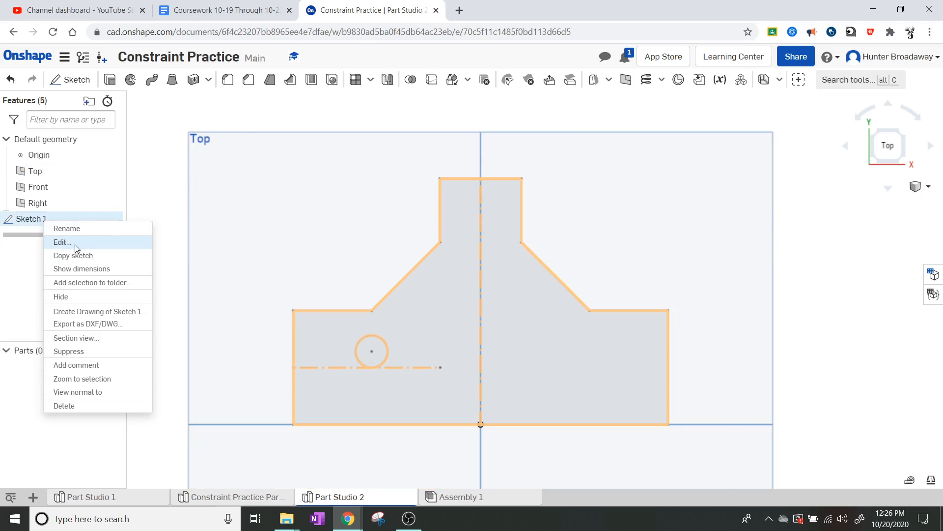
pyautogui.click(75, 245)
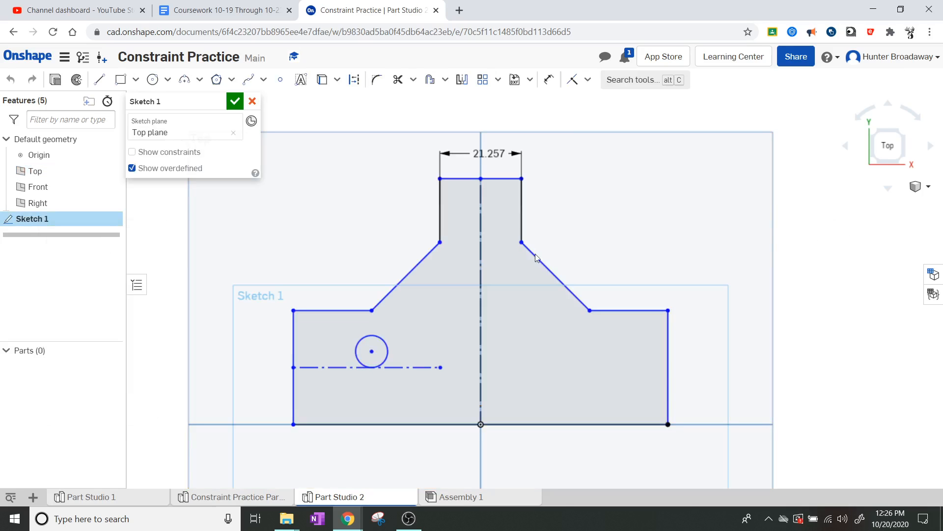
# Set the upper neck's width to 20 mm and dimension the profile's overall height from base line to top edge as 45 mm
pyautogui.doubleClick(493, 154)
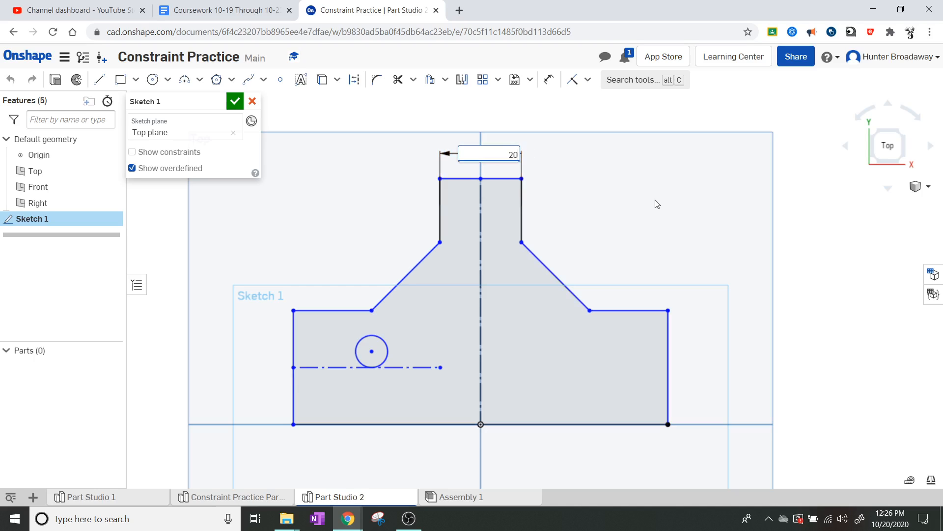
pyautogui.press('Return')
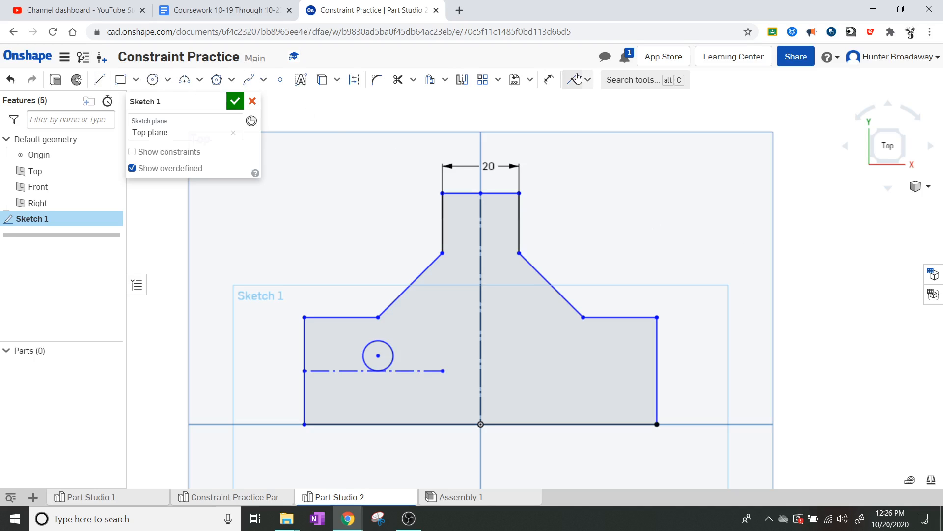
pyautogui.click(548, 79)
pyautogui.click(506, 191)
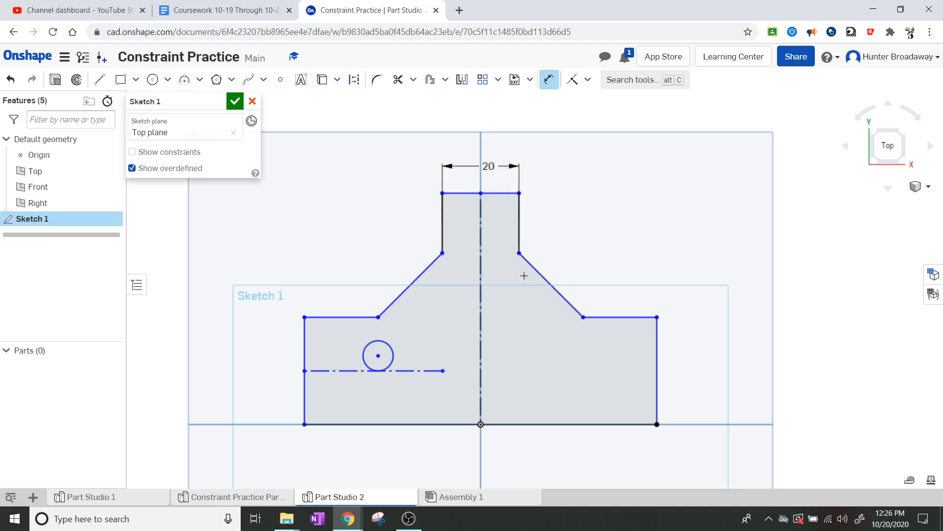
pyautogui.click(577, 424)
pyautogui.click(576, 417)
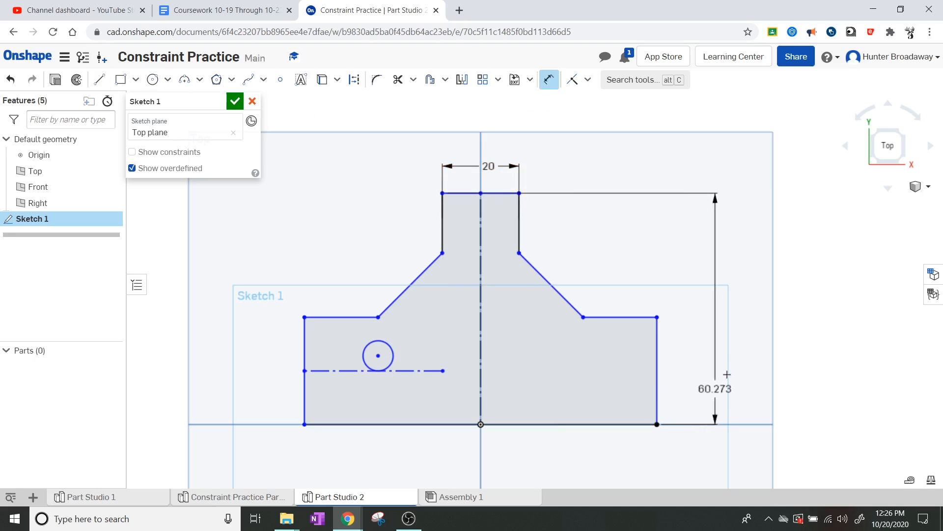
pyautogui.click(738, 331)
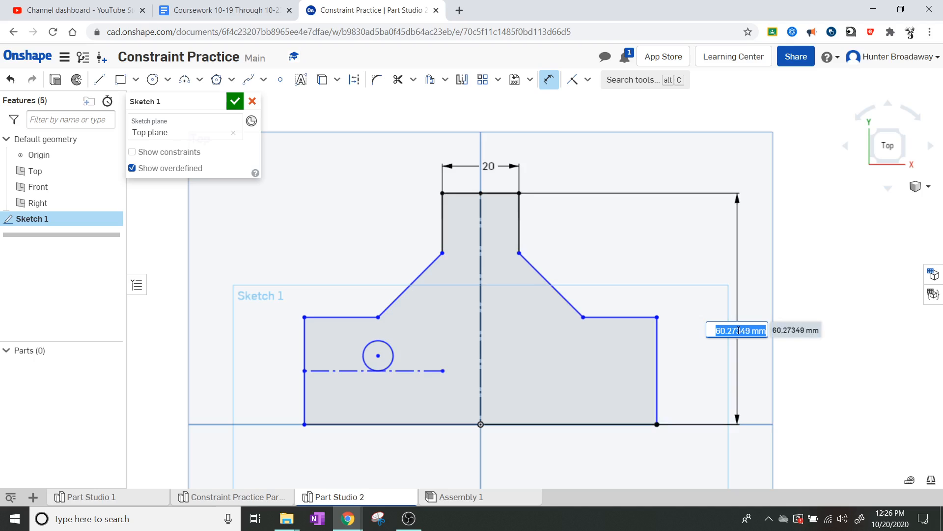
pyautogui.write('45')
pyautogui.press('Return')
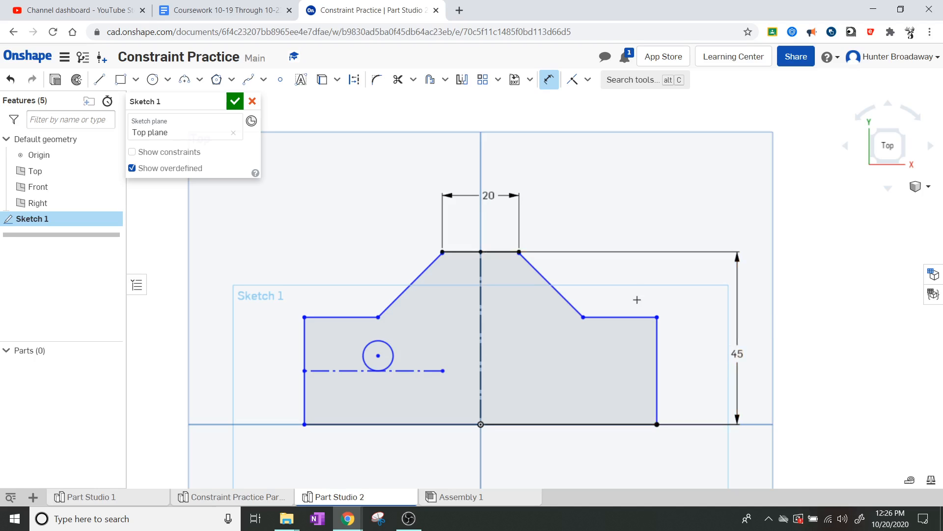
# Dimension the neck's short vertical edge between its two endpoints as 15 mm
pyautogui.scroll(10, 479, 219)
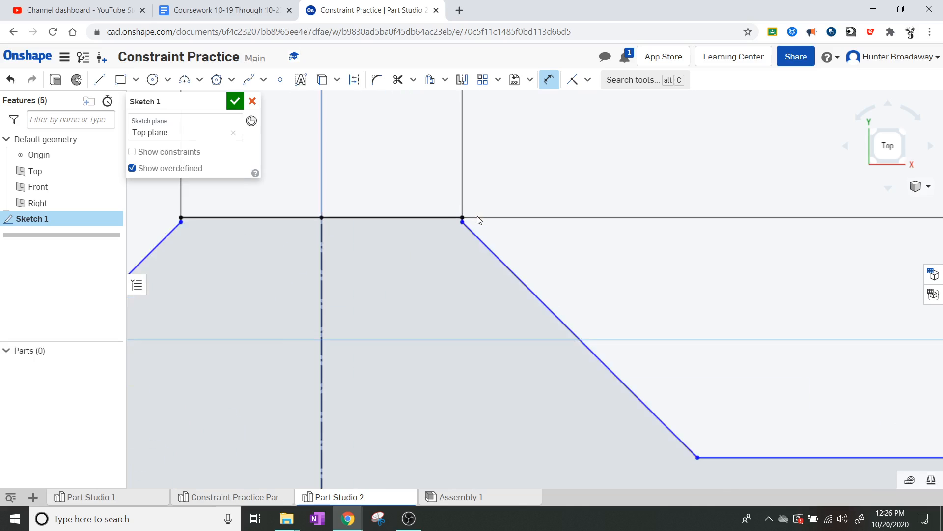
pyautogui.scroll(2, 479, 220)
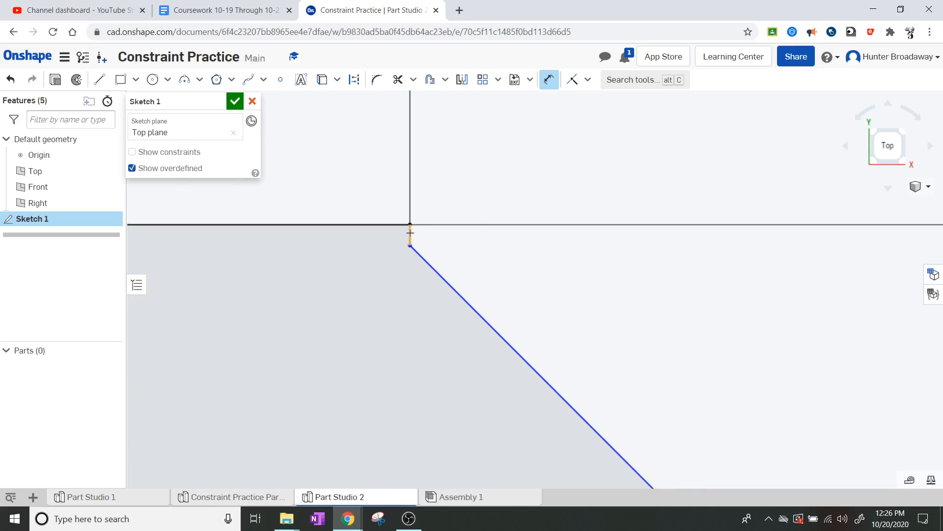
pyautogui.click(410, 225)
pyautogui.click(410, 246)
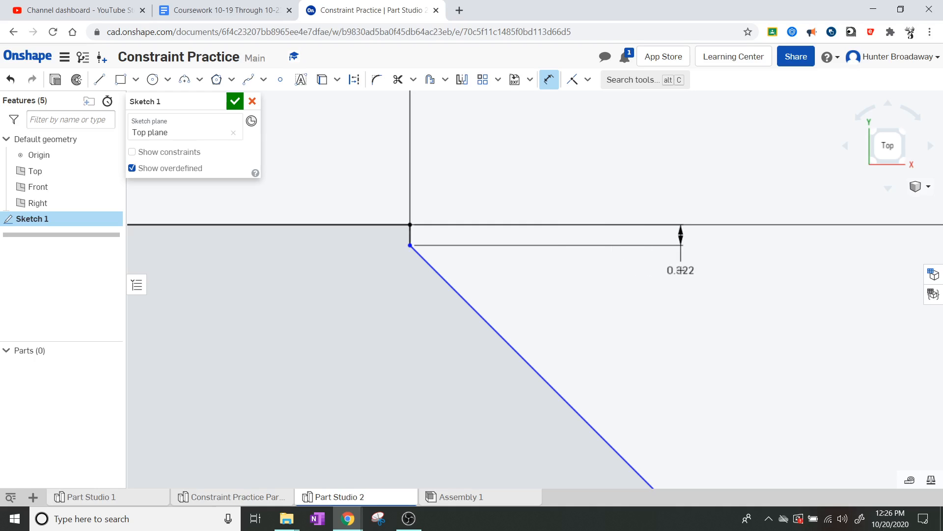
pyautogui.click(681, 270)
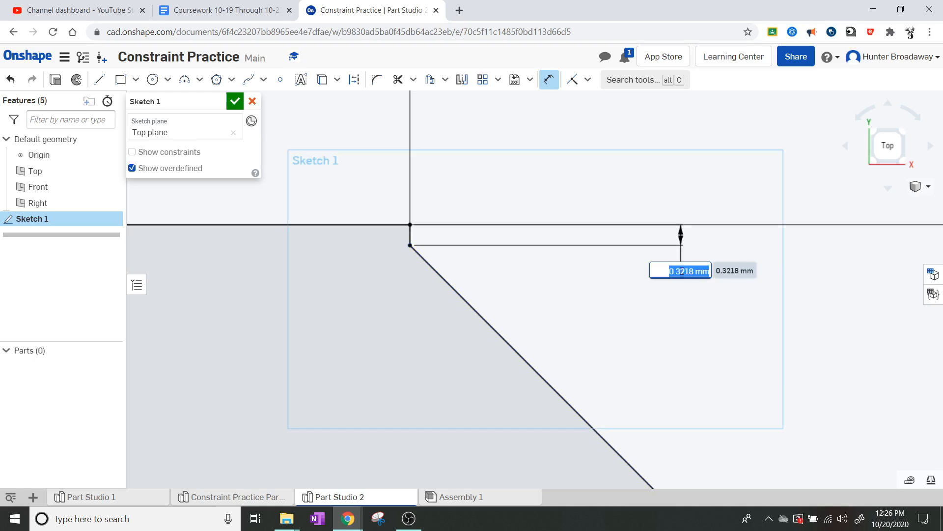
pyautogui.press('Return')
# Reposition the neck edge's 15 mm dimension outside the profile, beside the neck and between its extension lines
pyautogui.scroll(-5, 702, 336)
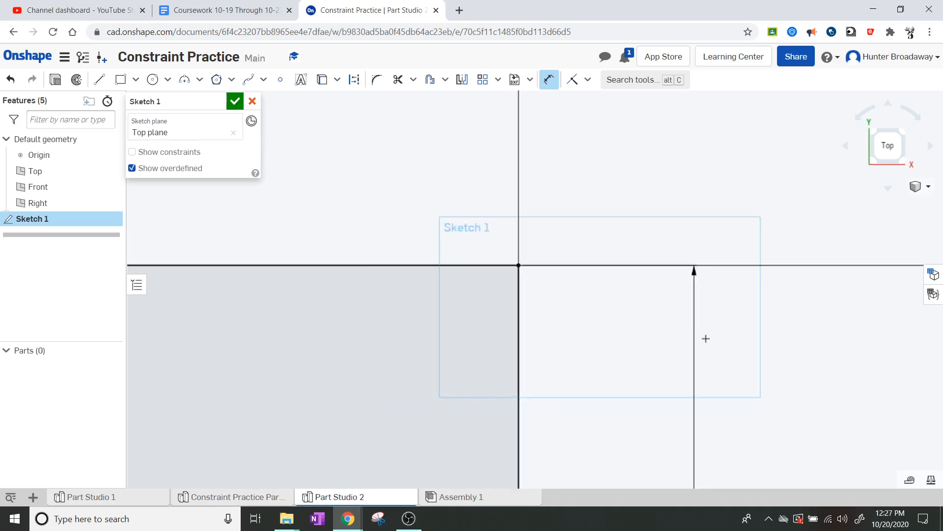
pyautogui.scroll(-5, 681, 341)
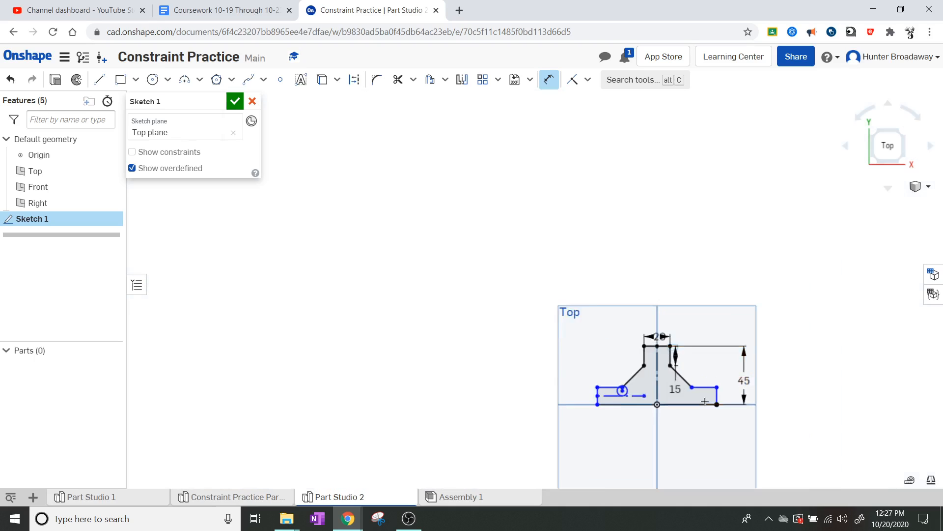
pyautogui.scroll(8, 695, 361)
pyautogui.scroll(-2, 695, 361)
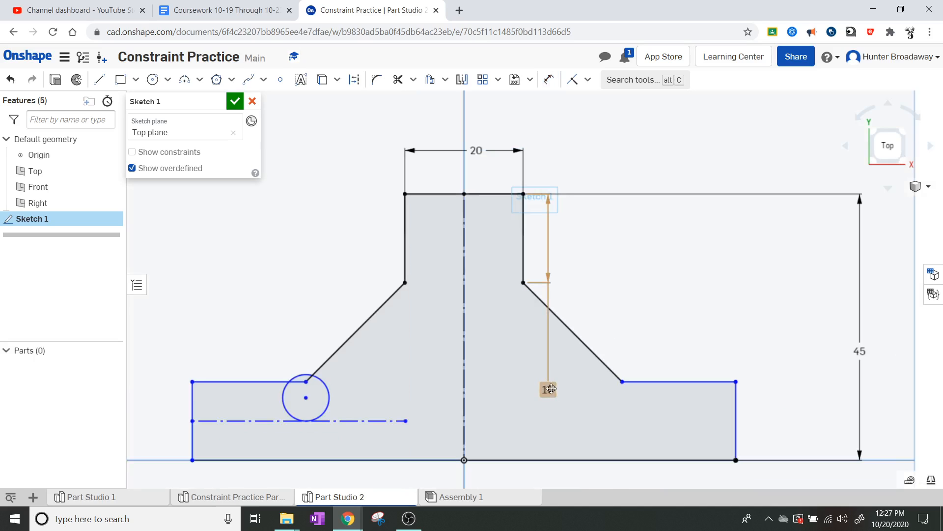
pyautogui.moveTo(541, 378); pyautogui.dragTo(634, 230)
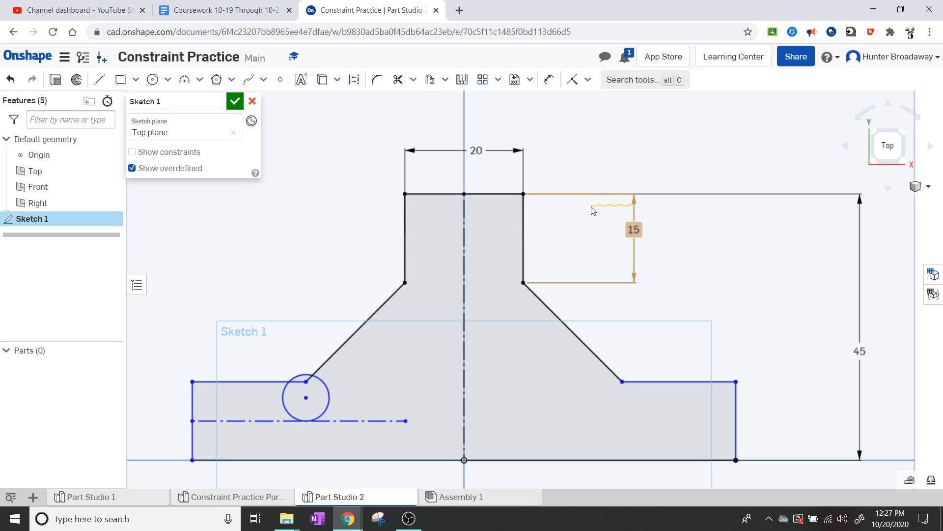
pyautogui.moveTo(620, 231)
pyautogui.mouseDown()
pyautogui.moveTo(589, 229)
pyautogui.moveTo(627, 237)
pyautogui.mouseUp()
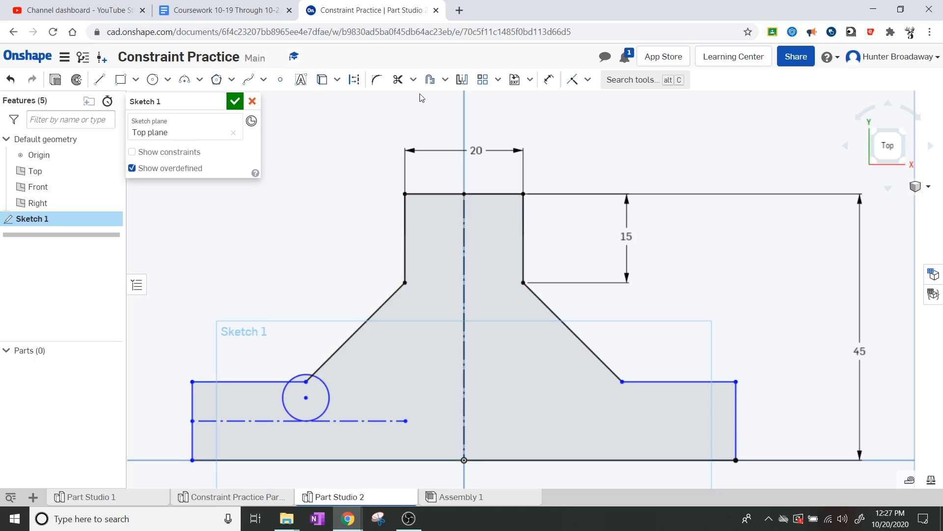
# Dimension the base section's height between its upper horizontal edge and the bottom line as 15 mm
pyautogui.click(549, 79)
pyautogui.click(688, 382)
pyautogui.click(665, 460)
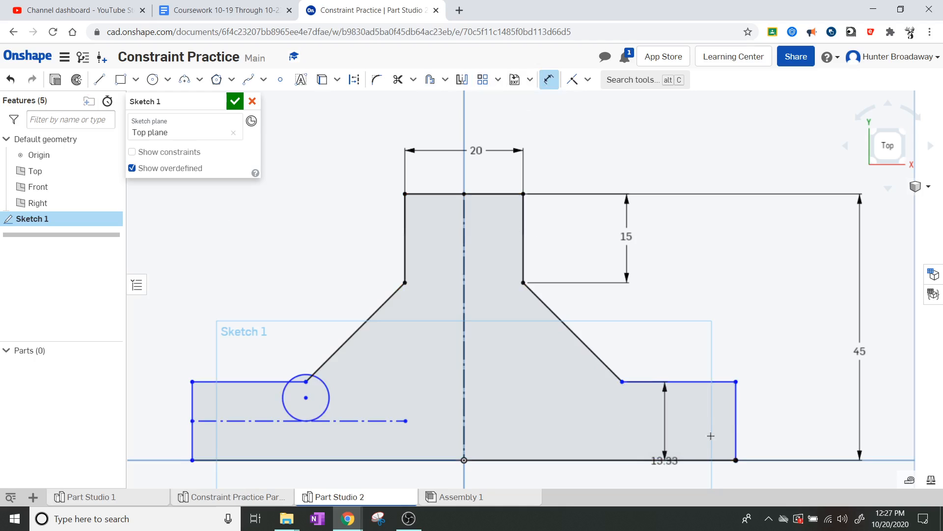
pyautogui.click(783, 415)
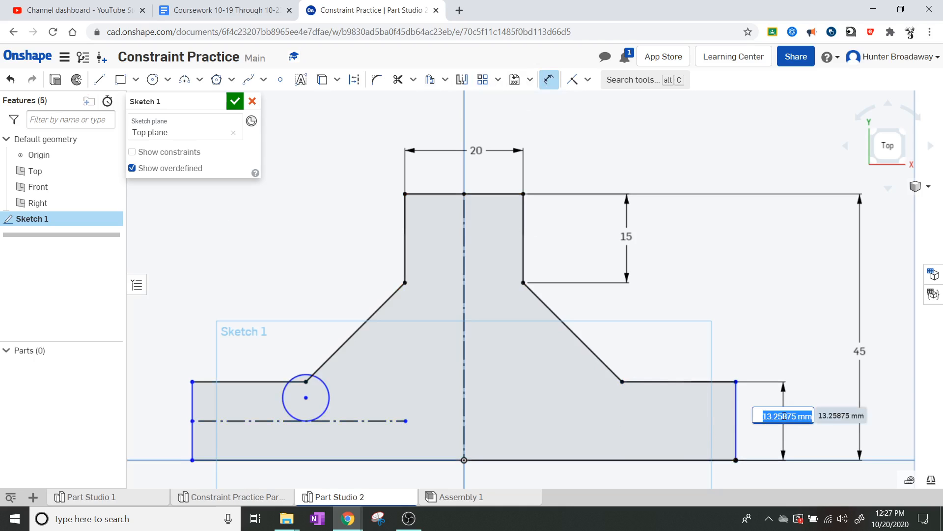
pyautogui.write('15')
pyautogui.press('Return')
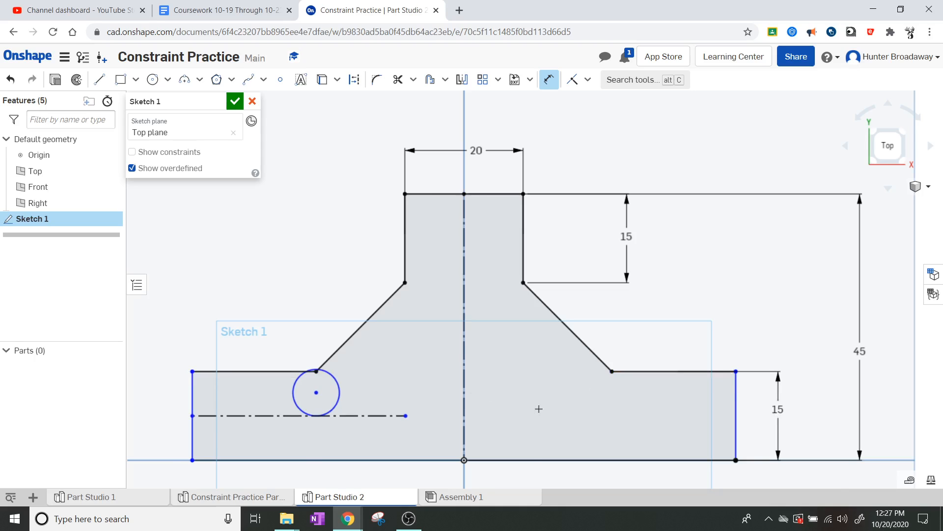
pyautogui.scroll(-3, 539, 406)
pyautogui.scroll(2, 478, 461)
pyautogui.scroll(2, 478, 461)
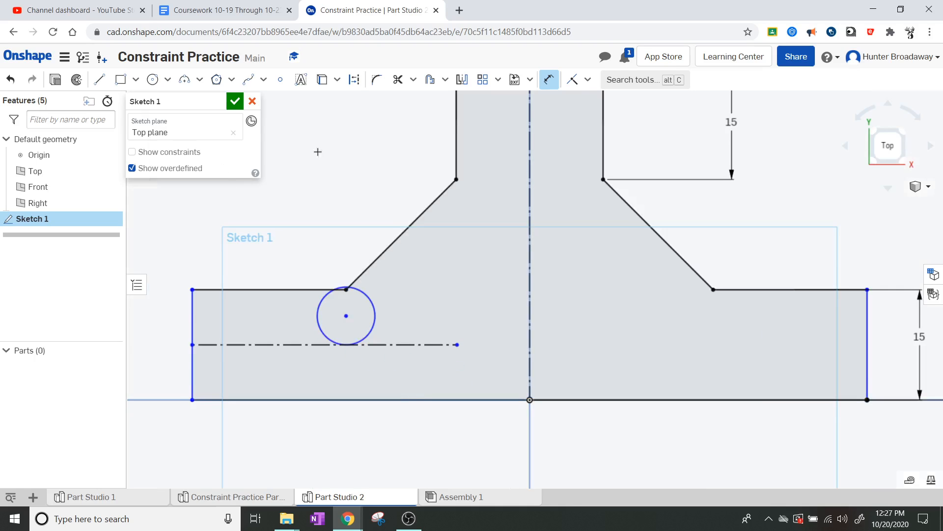
pyautogui.click(549, 79)
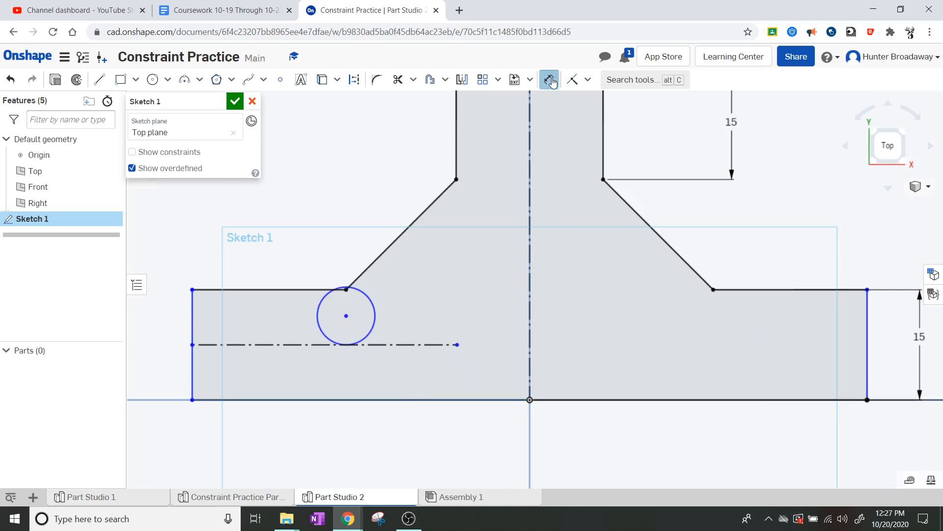
pyautogui.click(367, 297)
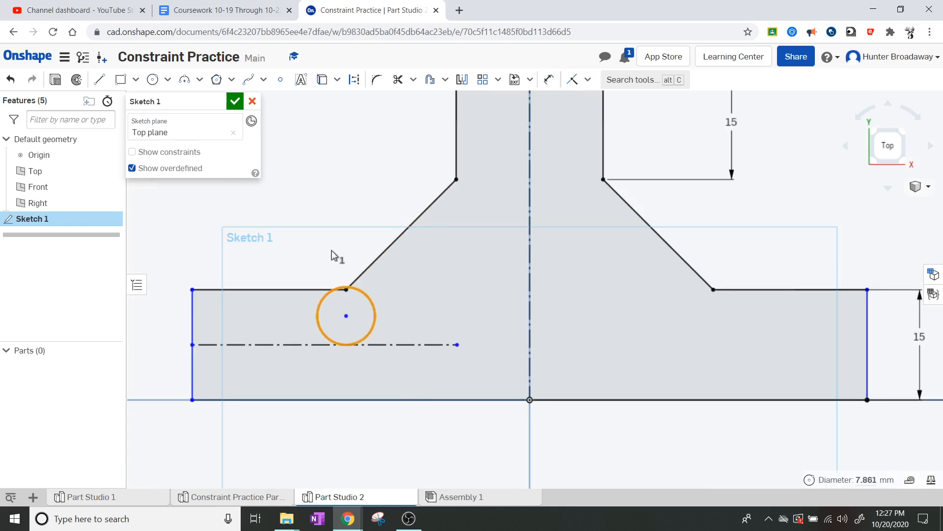
pyautogui.click(331, 253)
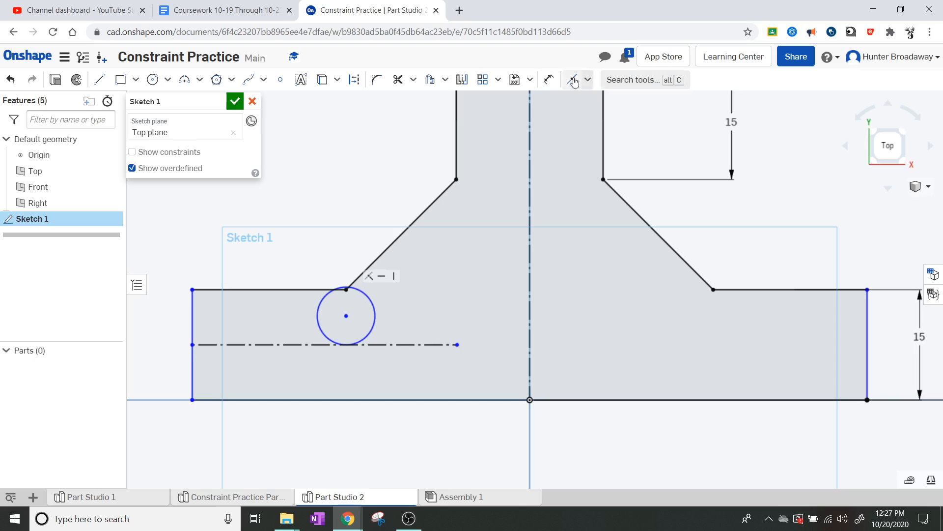
# Try to dimension the circle between its centre point and its edge
pyautogui.click(551, 79)
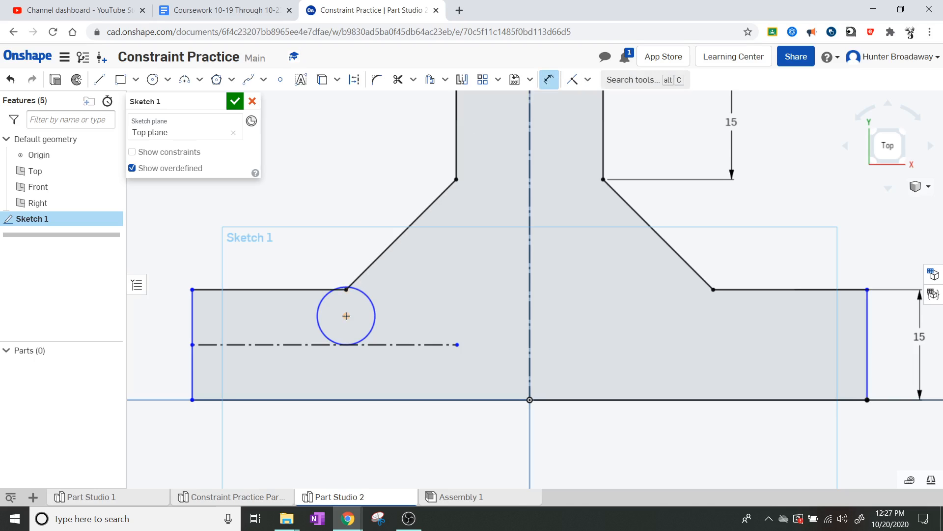
pyautogui.click(371, 301)
pyautogui.press('Escape')
pyautogui.click(347, 316)
pyautogui.click(376, 312)
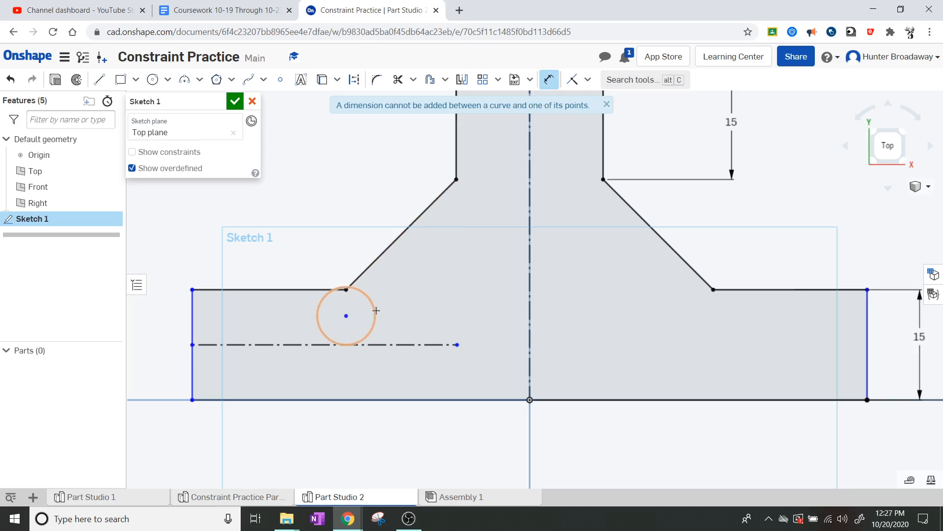
pyautogui.click(607, 106)
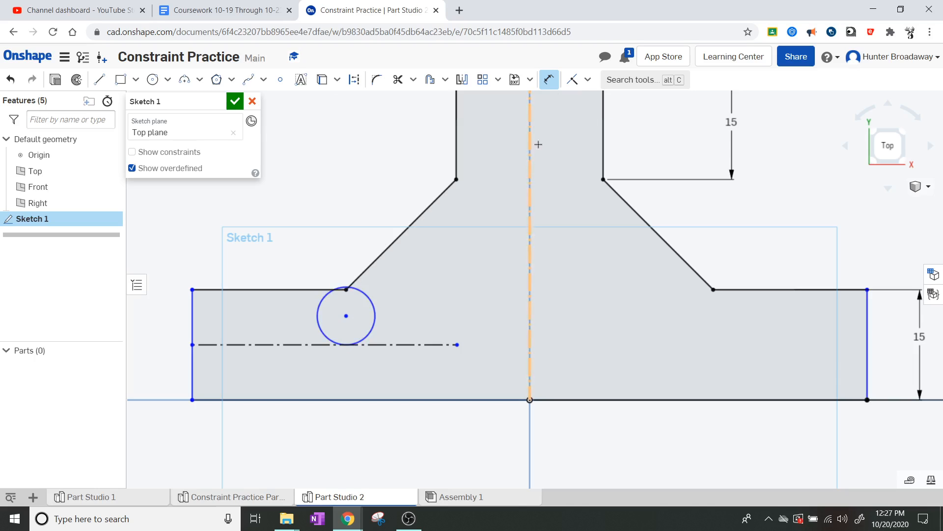
pyautogui.click(549, 81)
pyautogui.click(549, 84)
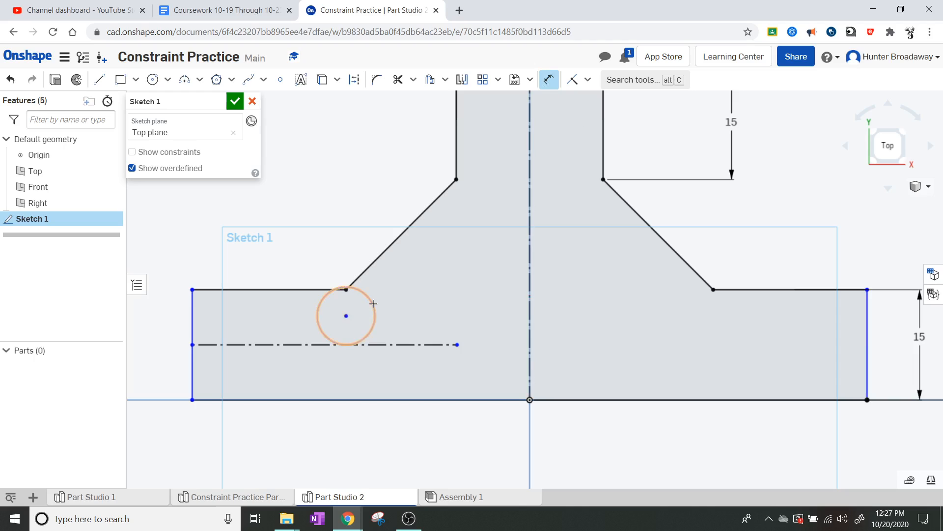
pyautogui.click(345, 317)
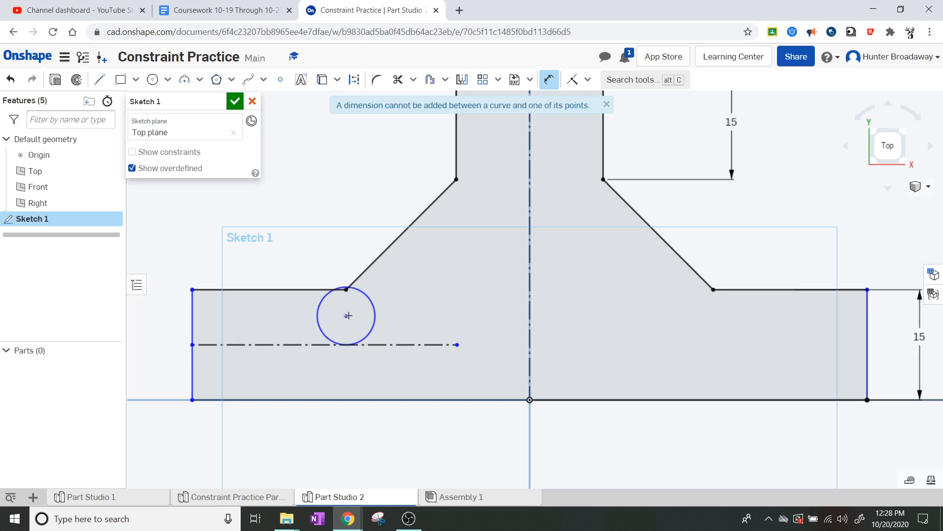
# Dimension the circle's diameter as 5 mm, placing the dimension just outside the circle
pyautogui.click(372, 299)
pyautogui.click(420, 285)
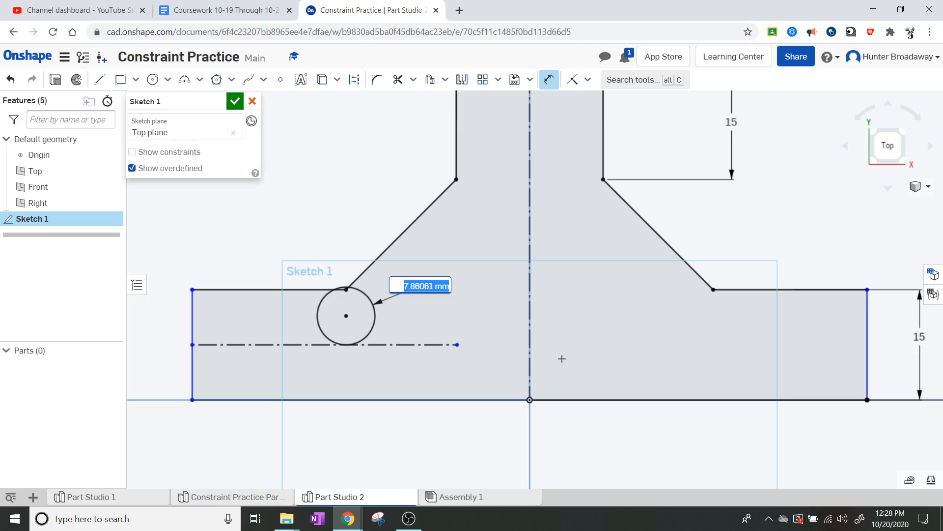
pyautogui.write('5')
pyautogui.press('Return')
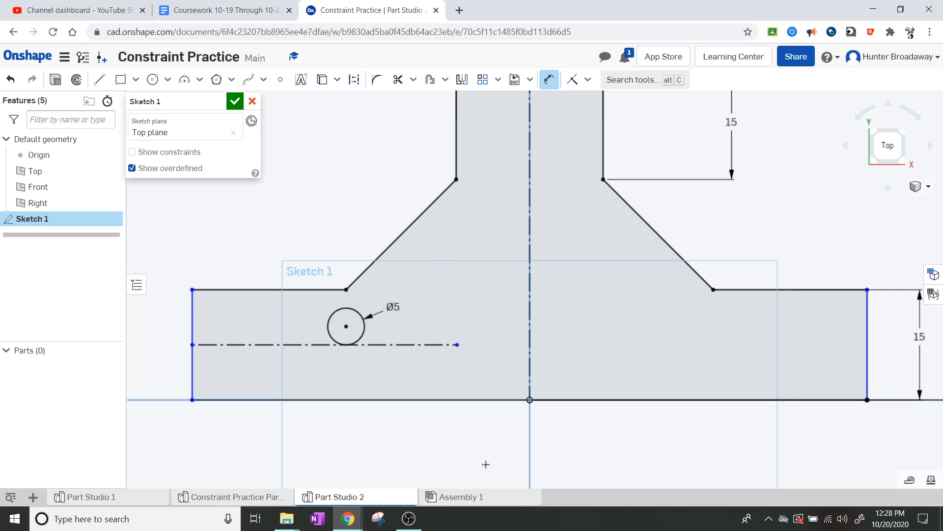
# Dimension the base's overall width between its two outer vertical edges as 100 mm, placed below the bottom line
pyautogui.scroll(-2, 541, 450)
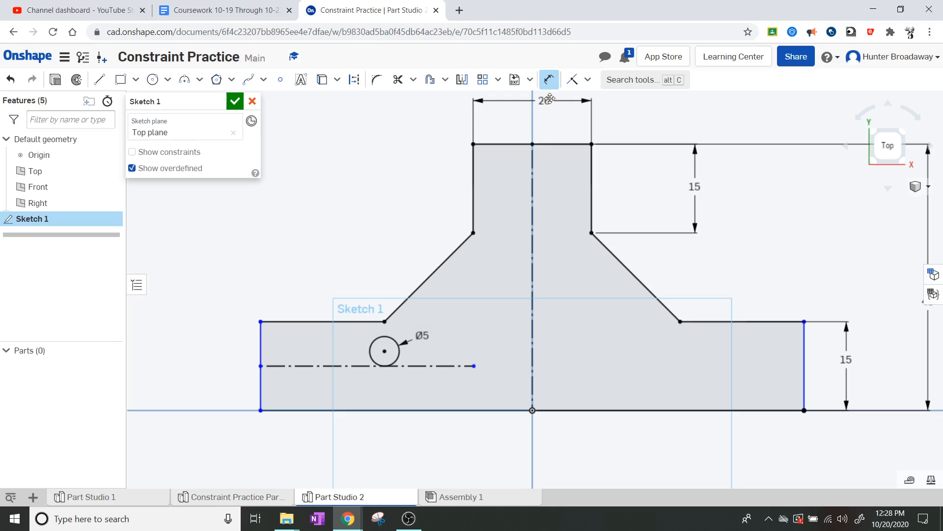
pyautogui.click(549, 79)
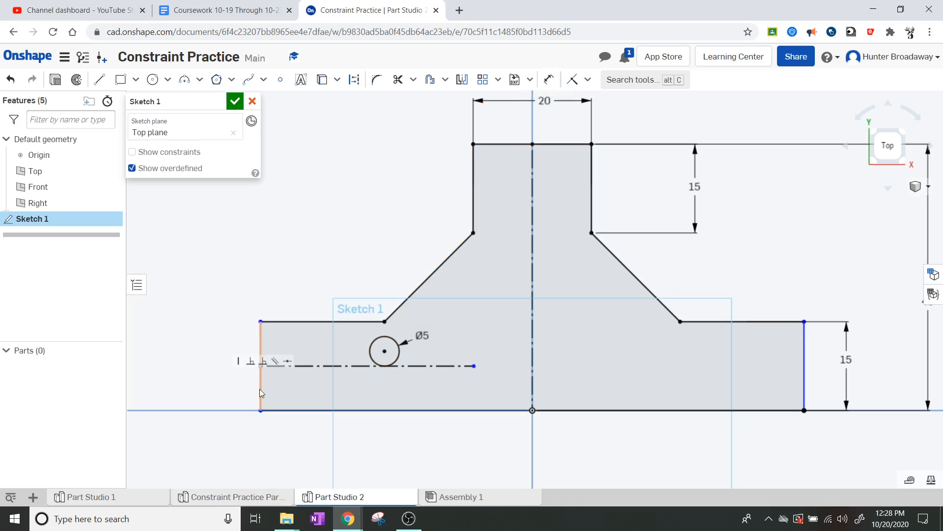
pyautogui.click(549, 80)
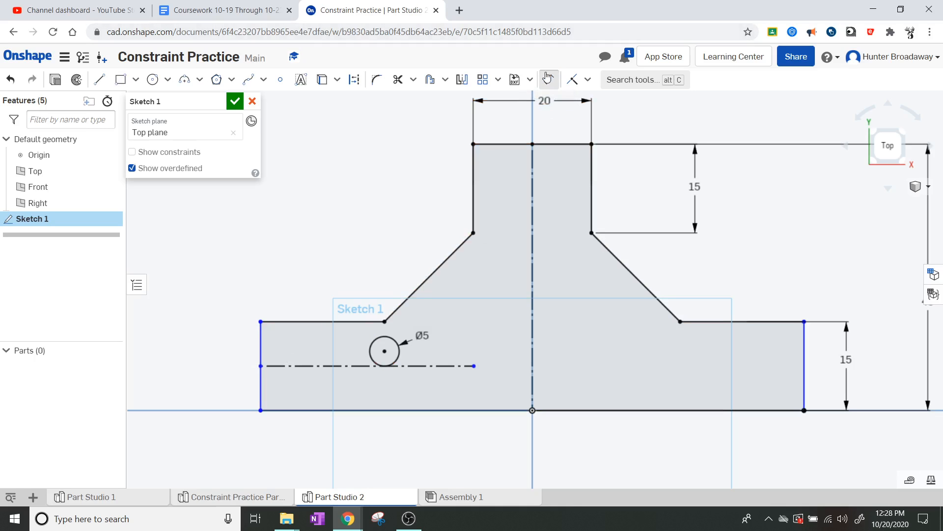
pyautogui.click(261, 391)
pyautogui.click(804, 384)
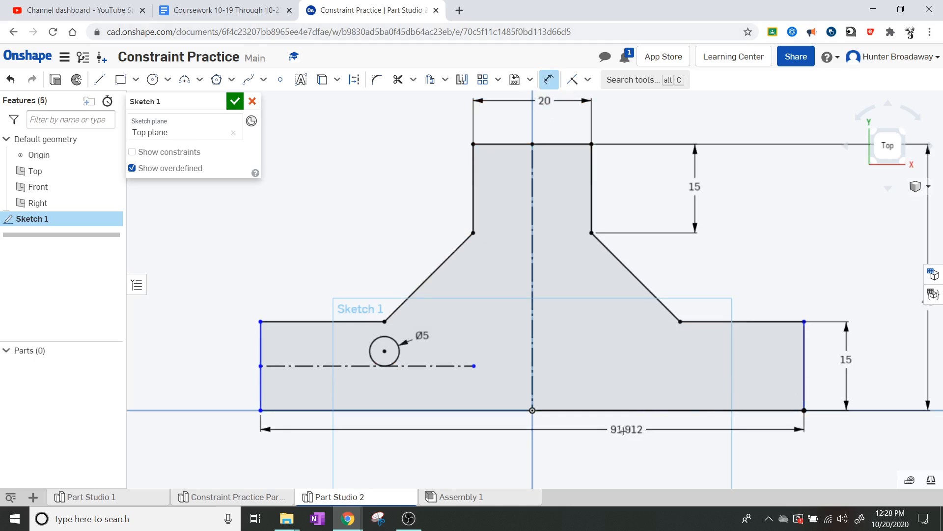
pyautogui.click(576, 442)
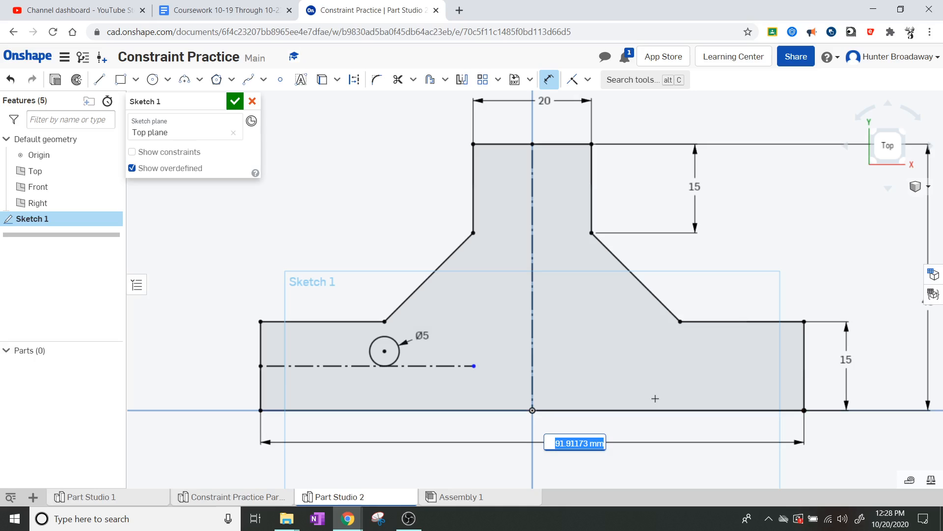
pyautogui.write('100')
pyautogui.press('Return')
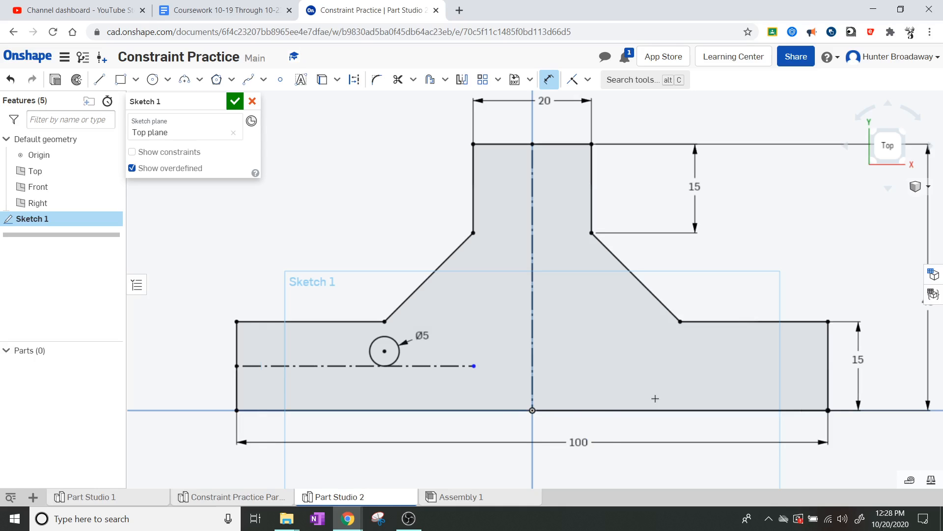
# Leave the Dimension tool and test whether the slanted line, its lower corner, the circle's centre and the base's upper edge can still be moved
pyautogui.press('f')
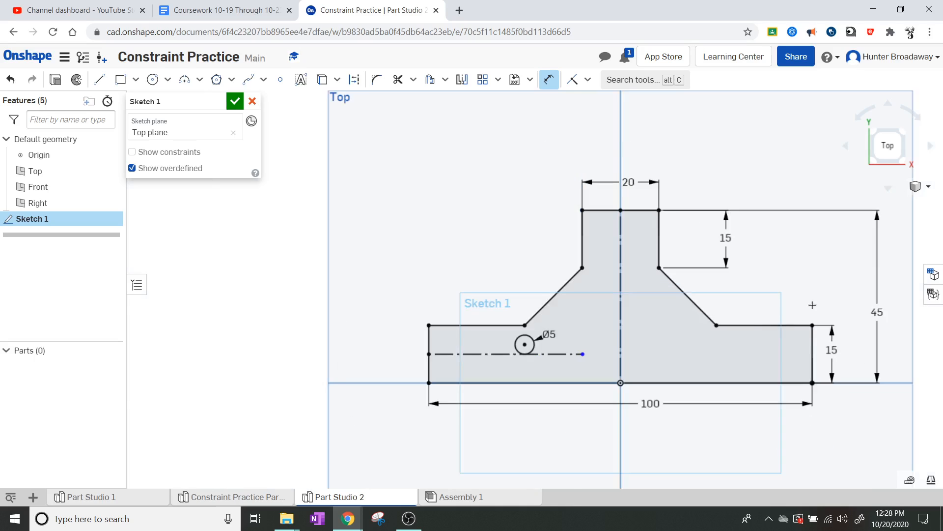
pyautogui.scroll(2, 812, 305)
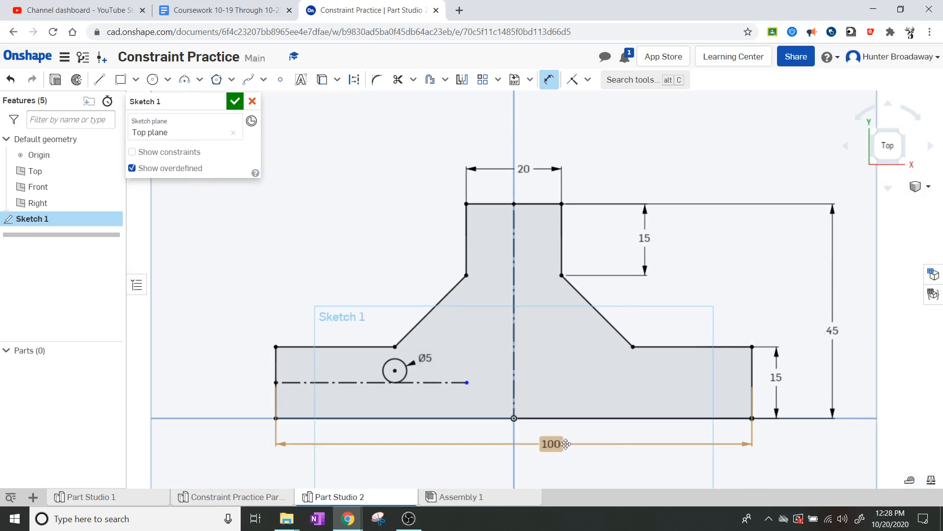
pyautogui.press('Escape')
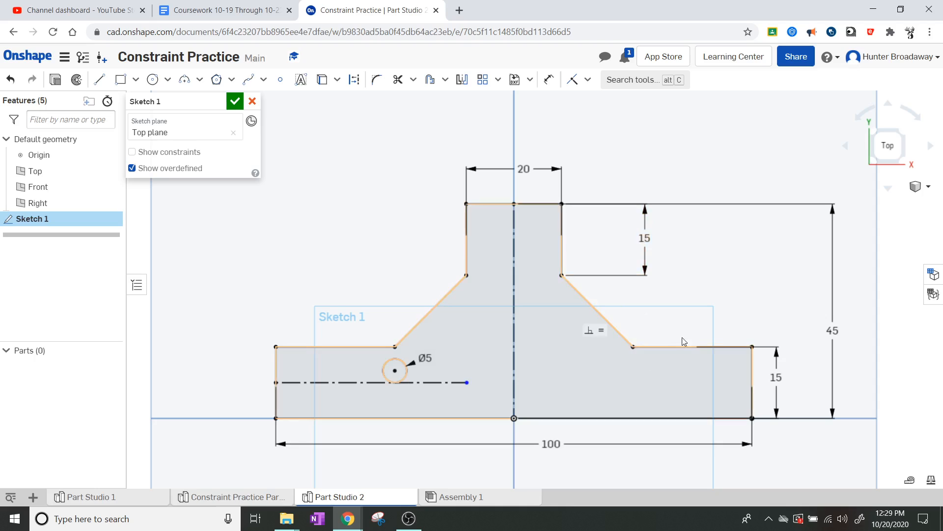
pyautogui.moveTo(627, 340); pyautogui.dragTo(672, 322)
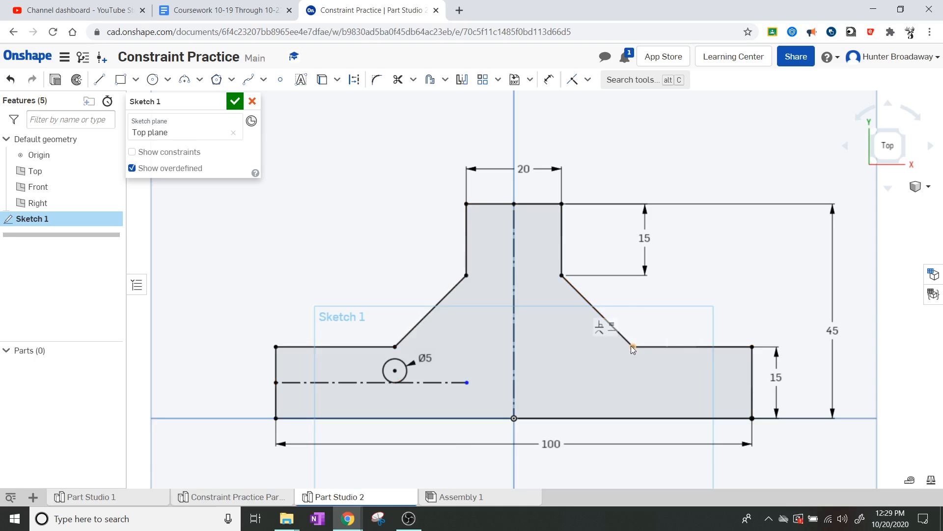
pyautogui.moveTo(633, 347)
pyautogui.mouseDown()
pyautogui.moveTo(674, 289)
pyautogui.moveTo(636, 343)
pyautogui.mouseUp()
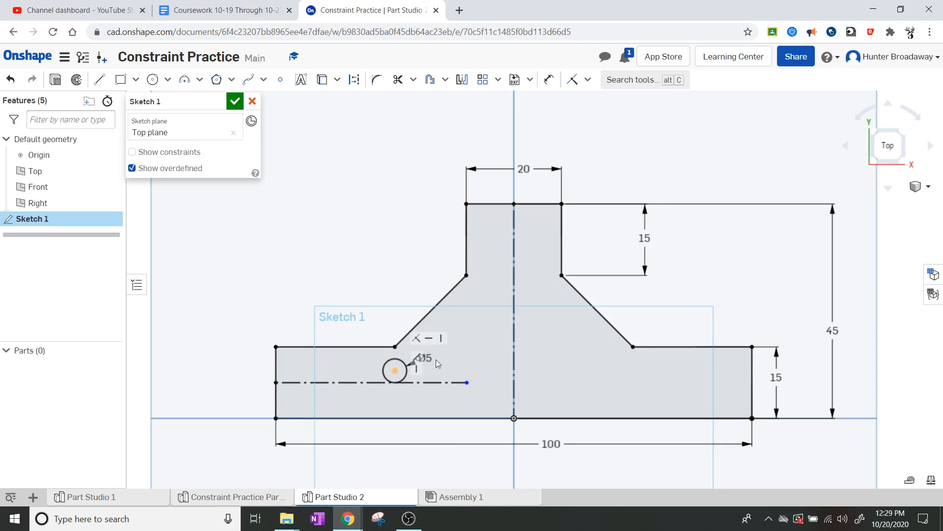
pyautogui.moveTo(394, 370); pyautogui.dragTo(462, 340)
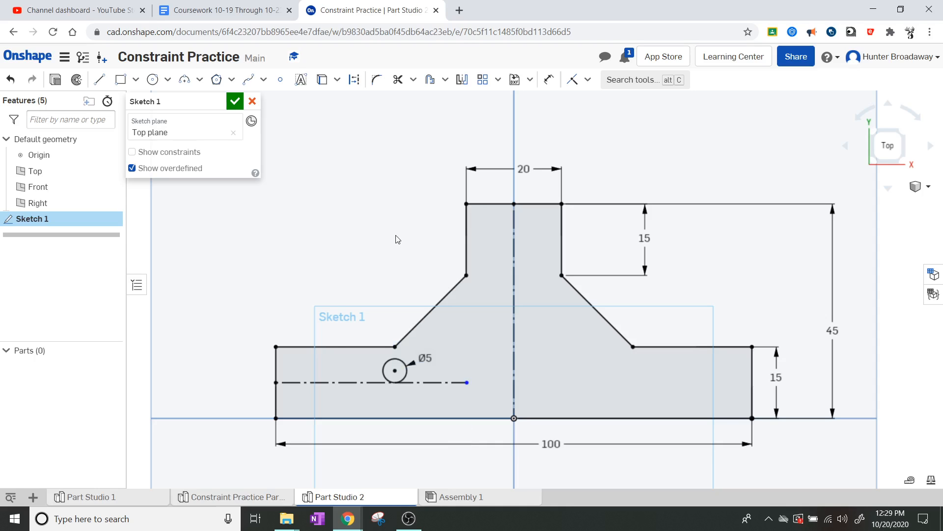
pyautogui.moveTo(319, 348); pyautogui.dragTo(346, 247)
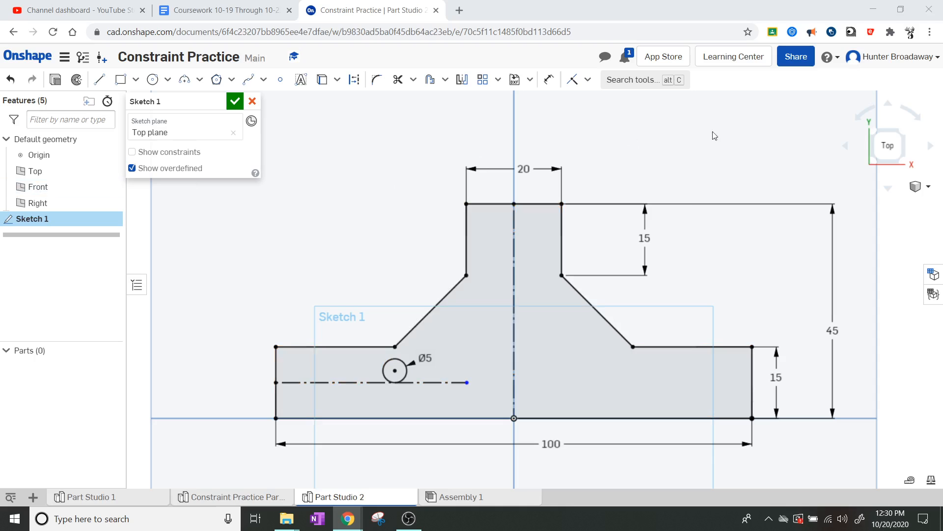
# Open the sketch's overall height dimension for editing
pyautogui.click(898, 246)
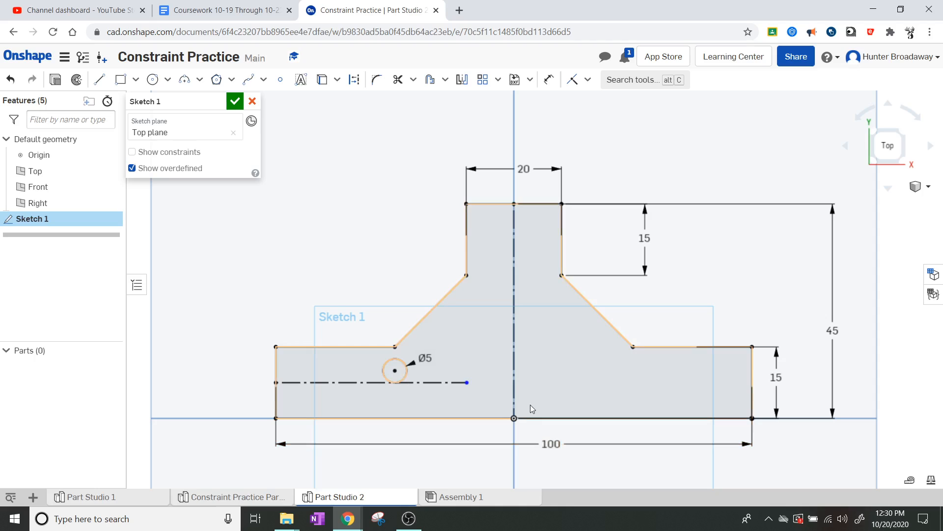
pyautogui.doubleClick(831, 330)
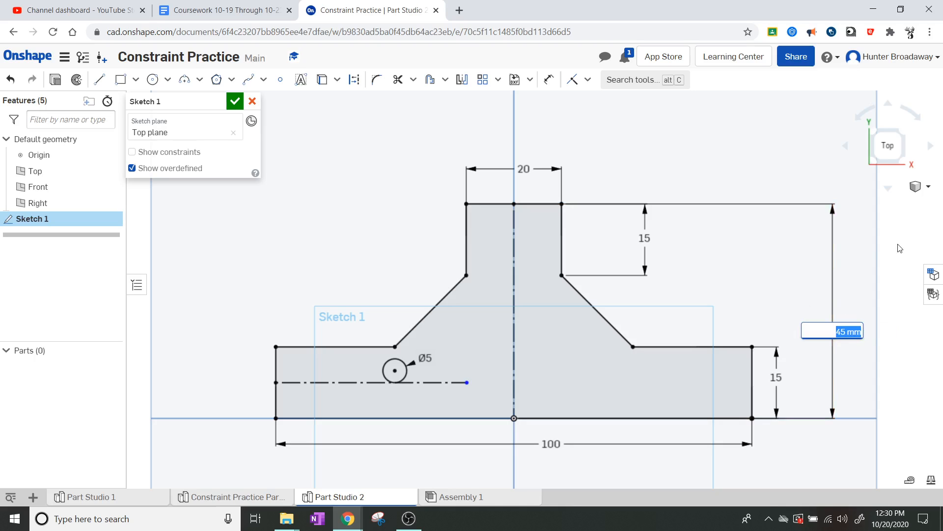
pyautogui.press('Return')
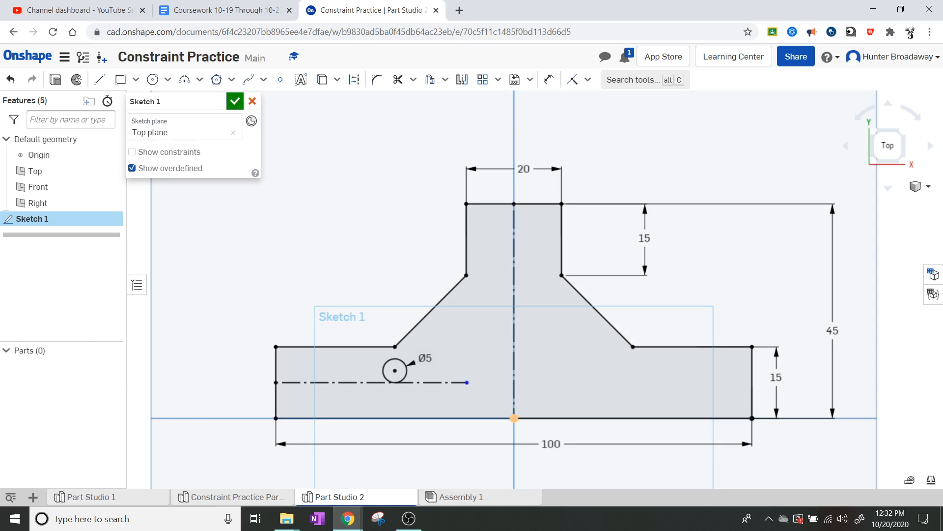
# Switch to the Activity 1.3.3 assignment page and read the instructions on enforcing symmetry and on design intent
pyautogui.hotkey('alt', 'Tab')
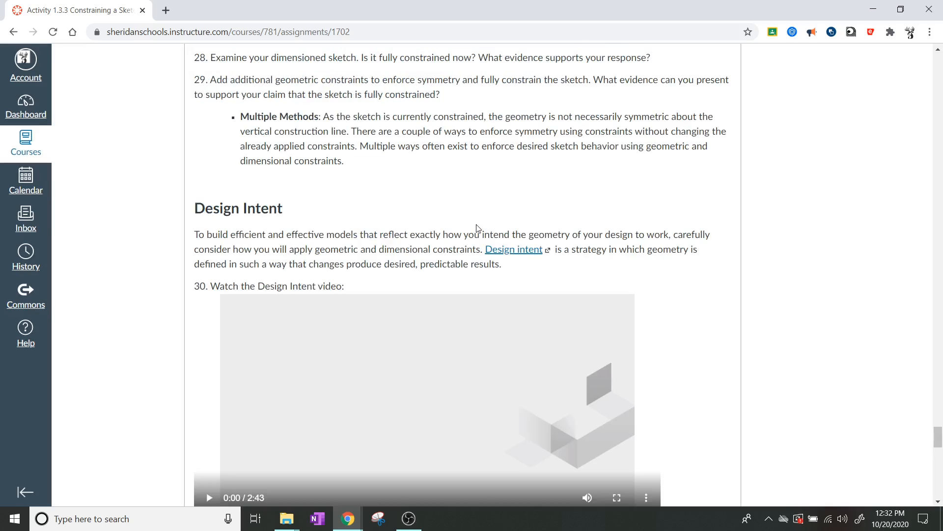
pyautogui.scroll(-14, 439, 276)
pyautogui.scroll(2, 437, 277)
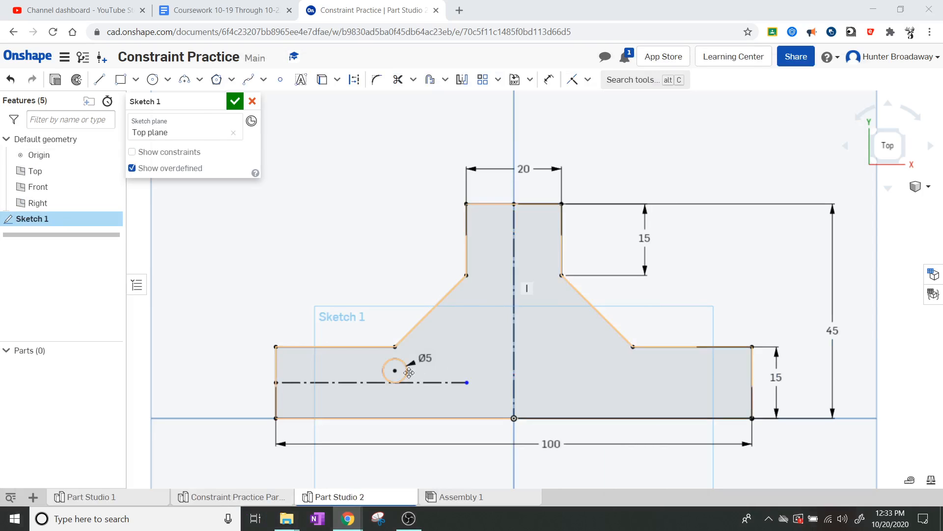
# Back in Onshape, mirror the 5 mm circle across the vertical construction line and accept Sketch 1
pyautogui.click(386, 364)
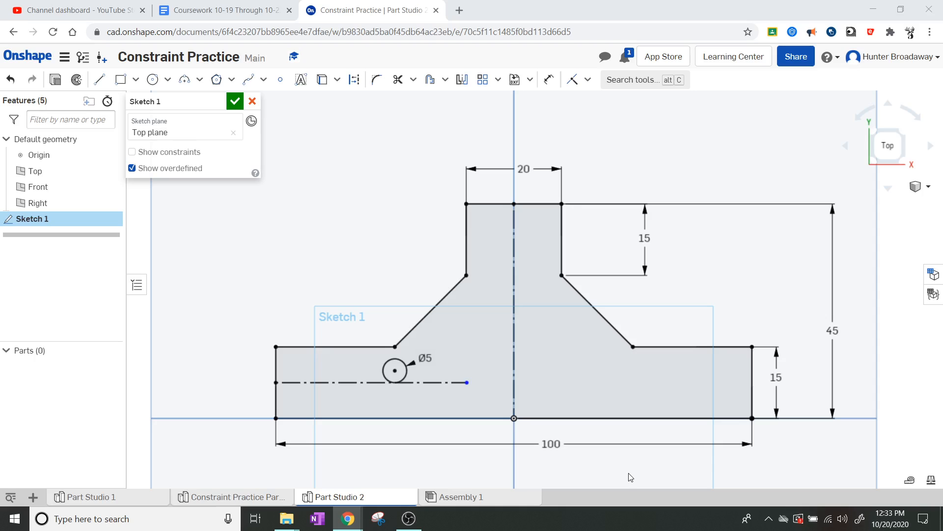
pyautogui.click(462, 80)
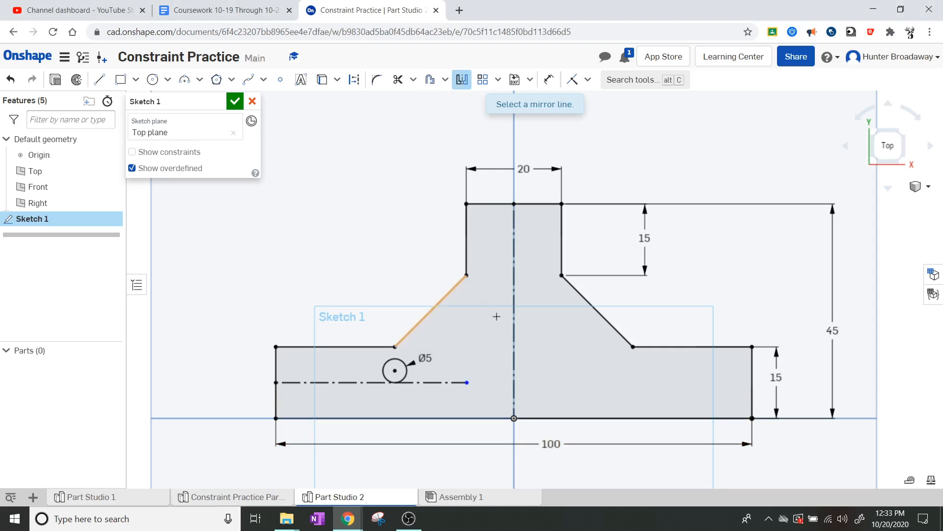
pyautogui.click(514, 334)
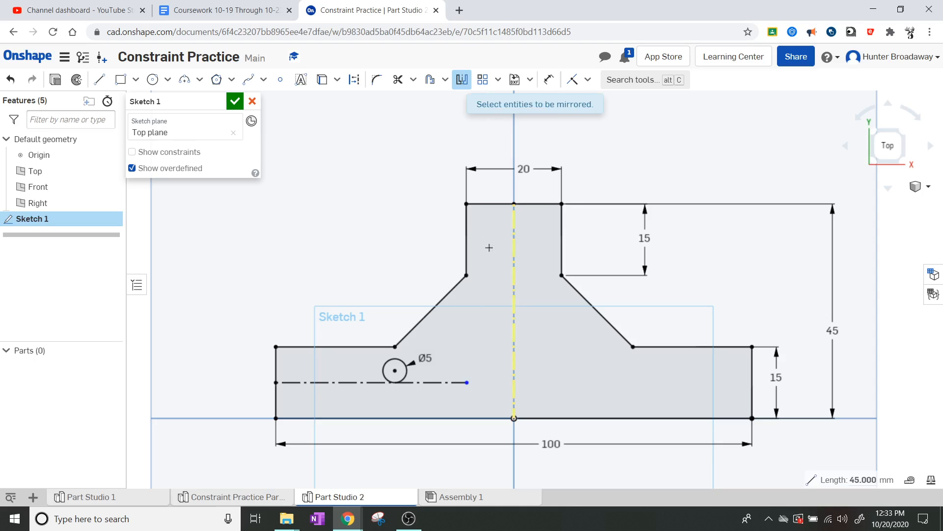
pyautogui.click(407, 375)
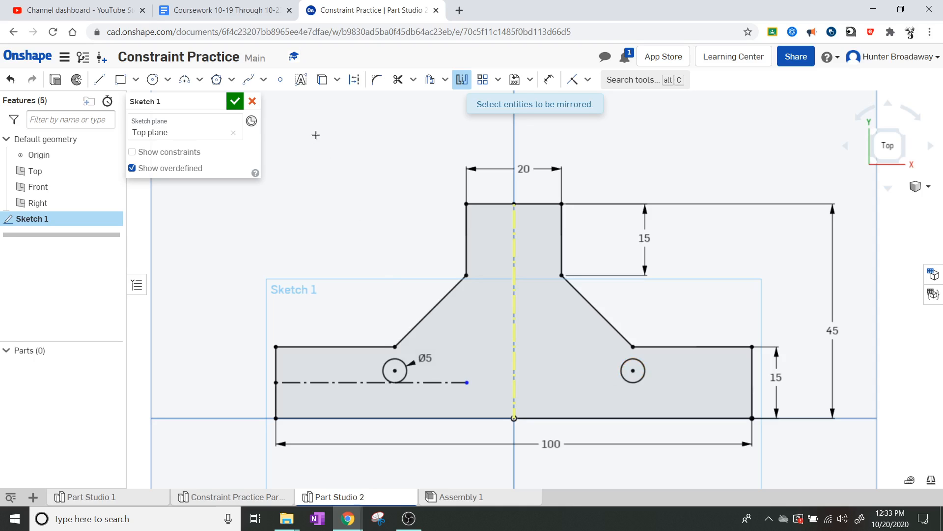
pyautogui.click(236, 101)
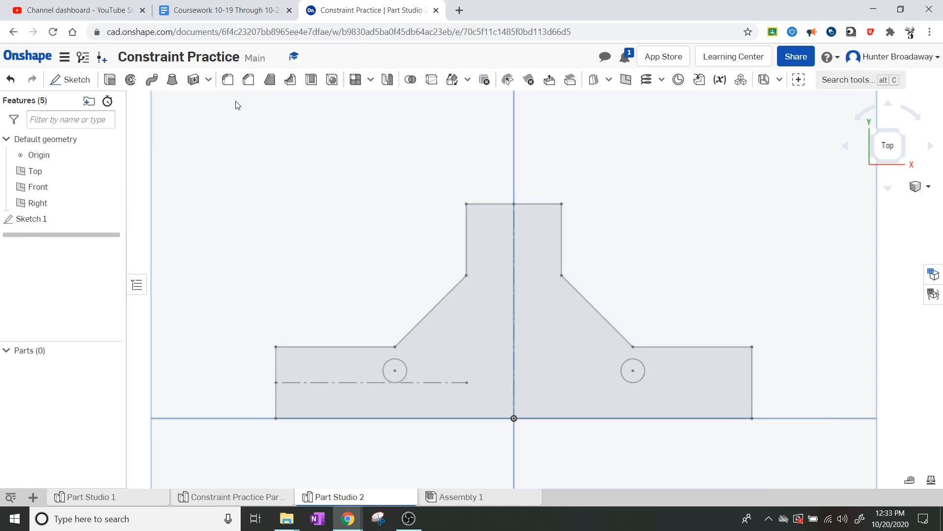
pyautogui.click(529, 204)
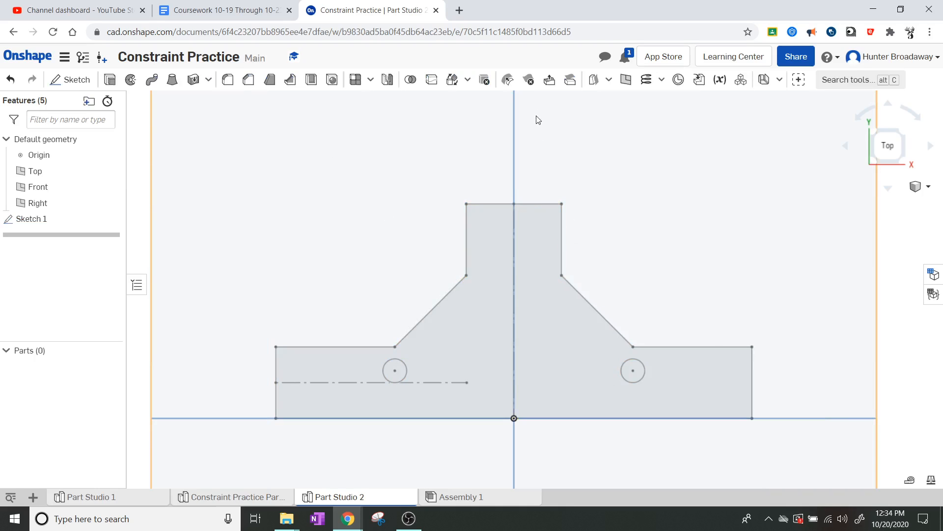